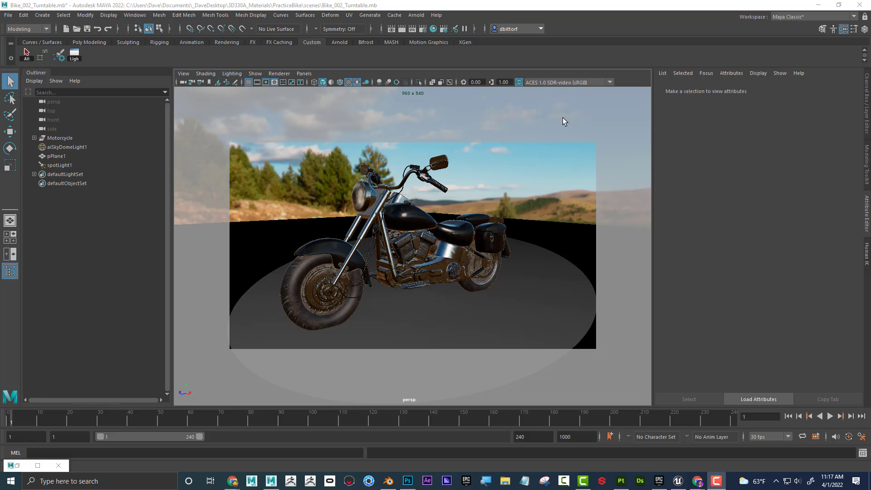
- Open Arnold Render Settings, review the Common tab, then show the AOVs tab's AOV browser
click(423, 30)
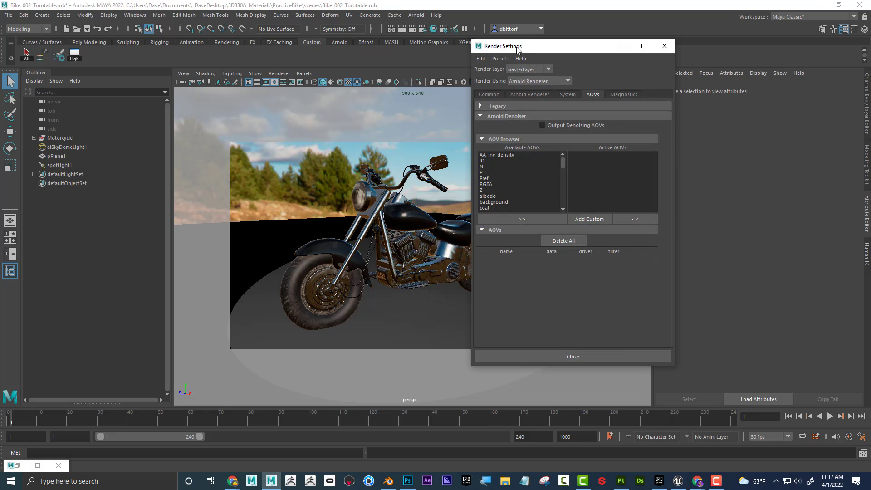
drag(523, 50, 580, 64)
click(542, 100)
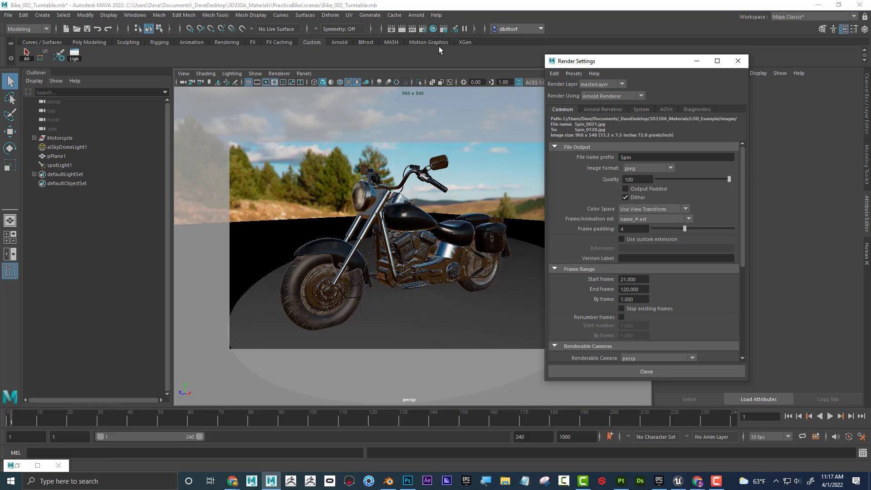
drag(597, 64, 601, 67)
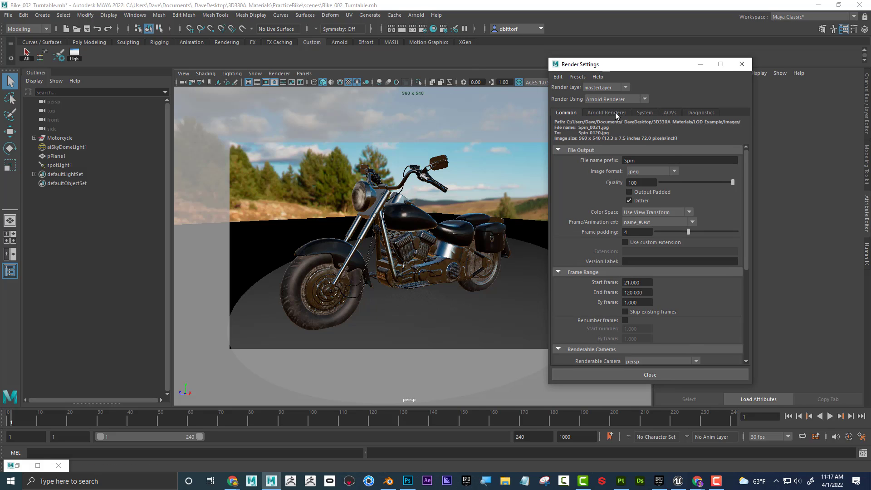
click(671, 114)
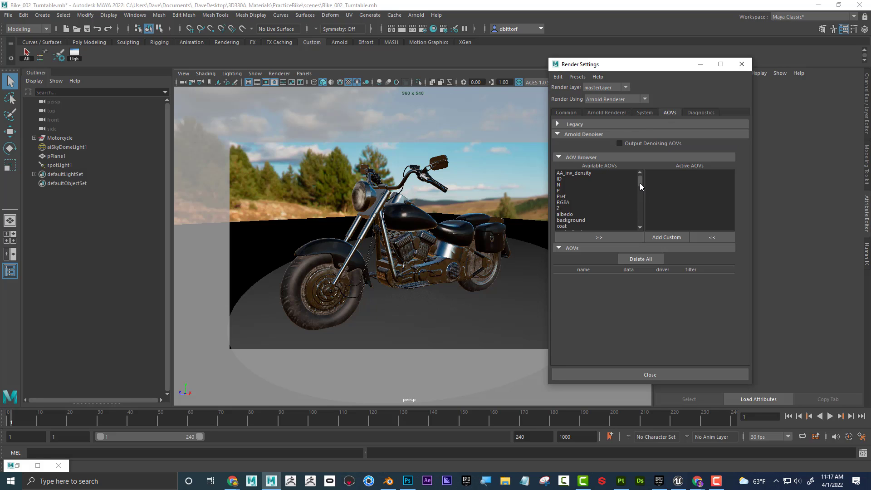
drag(640, 182, 646, 166)
- Restore the Arnold RenderView with the noisy motorcycle render, then switch to Photoshop
click(37, 465)
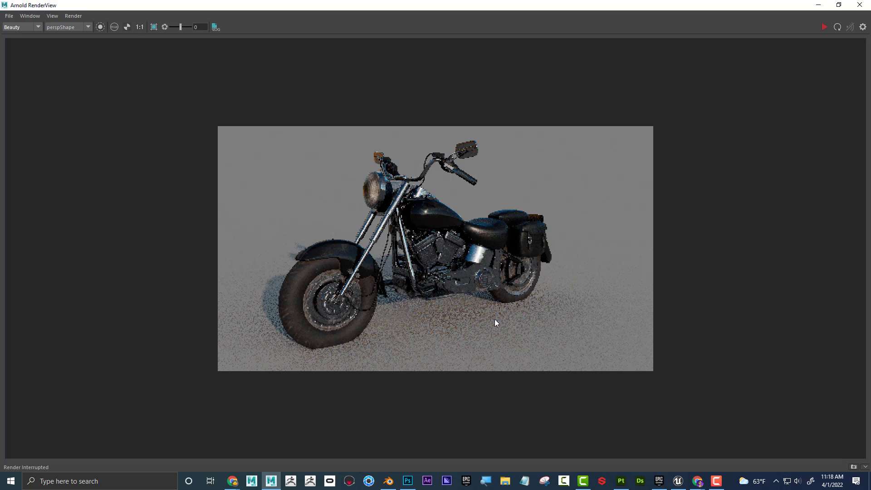
key(F10)
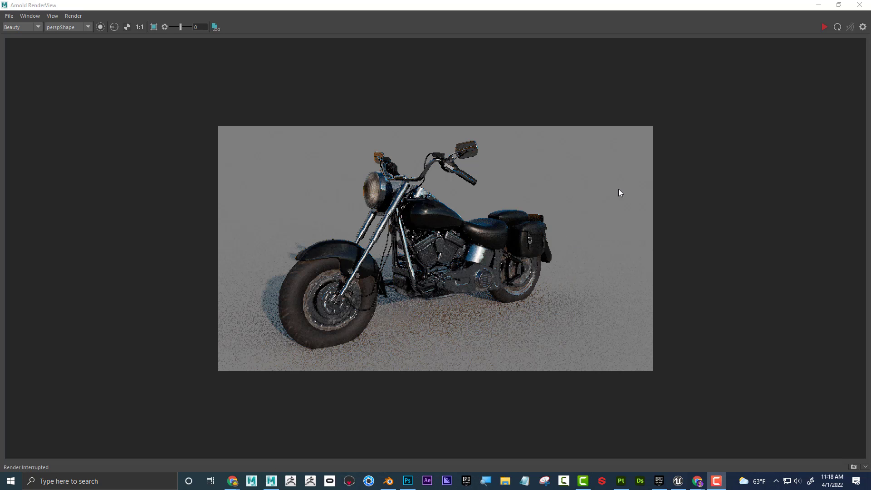
- Zoom the helmet canvas and try a Magic Wand selection on the copper dome
mouse_move(408, 480)
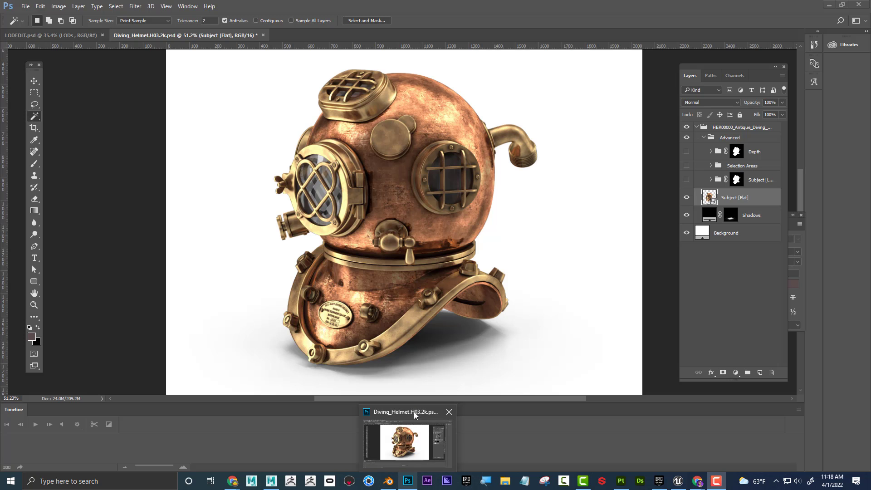
click(414, 414)
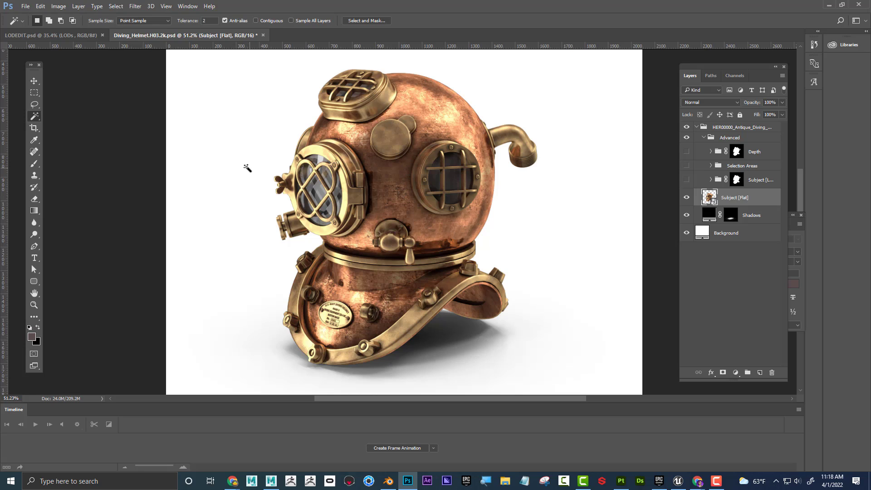
click(34, 305)
mouse_move(402, 162)
mouse_down()
mouse_move(435, 163)
mouse_move(397, 164)
mouse_up()
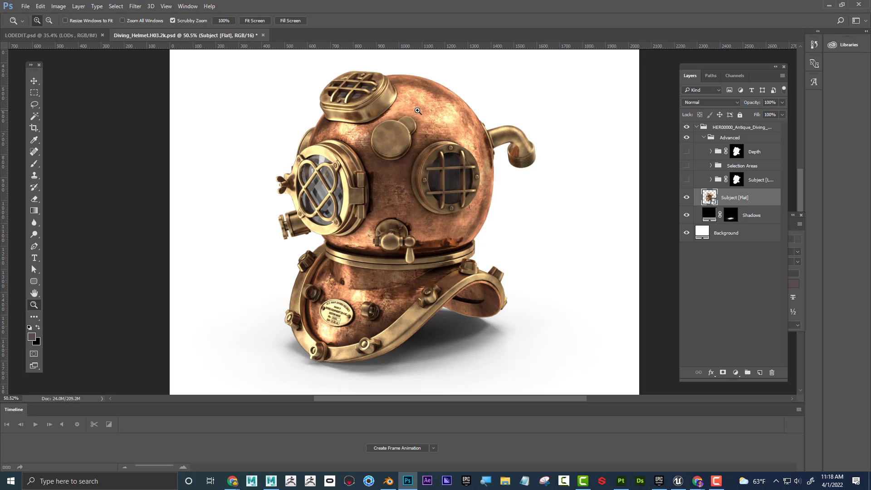
click(34, 116)
click(426, 118)
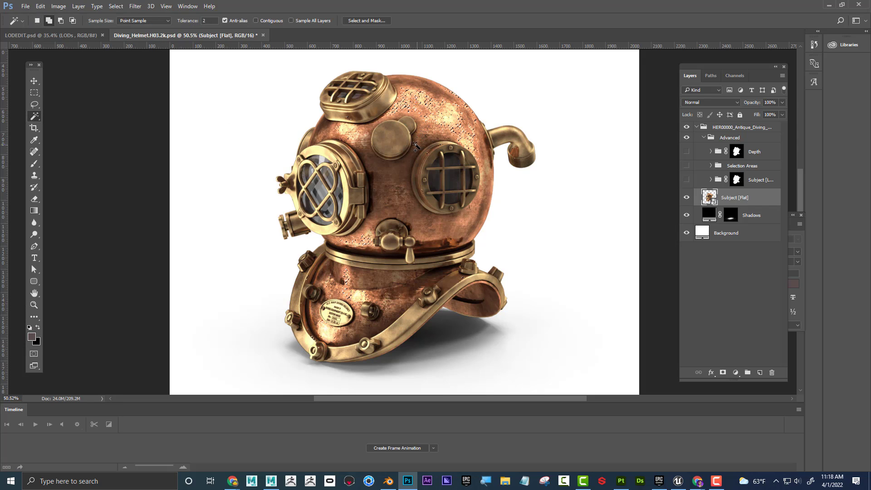
- Paint the whole dome with Quick Selection, subtracting the area near the small knob
right_click(36, 119)
click(70, 117)
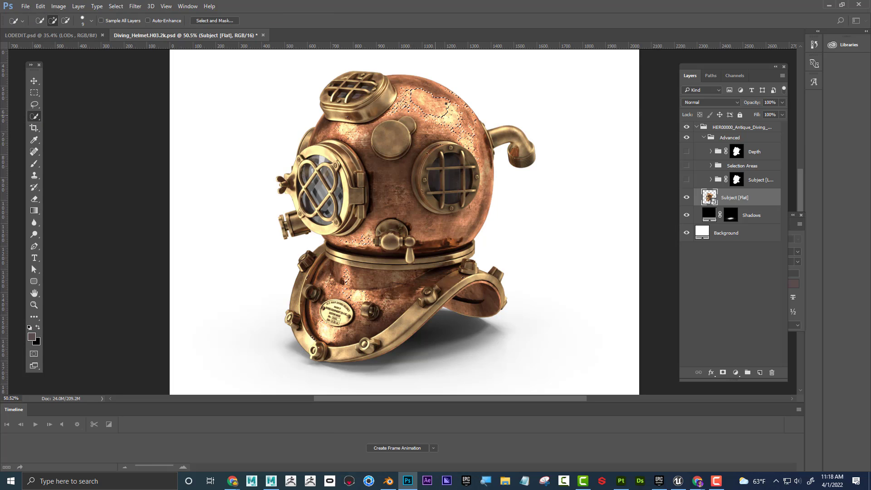
drag(420, 83, 463, 130)
mouse_move(483, 165)
mouse_down()
mouse_move(475, 199)
mouse_move(399, 230)
mouse_move(397, 141)
mouse_up()
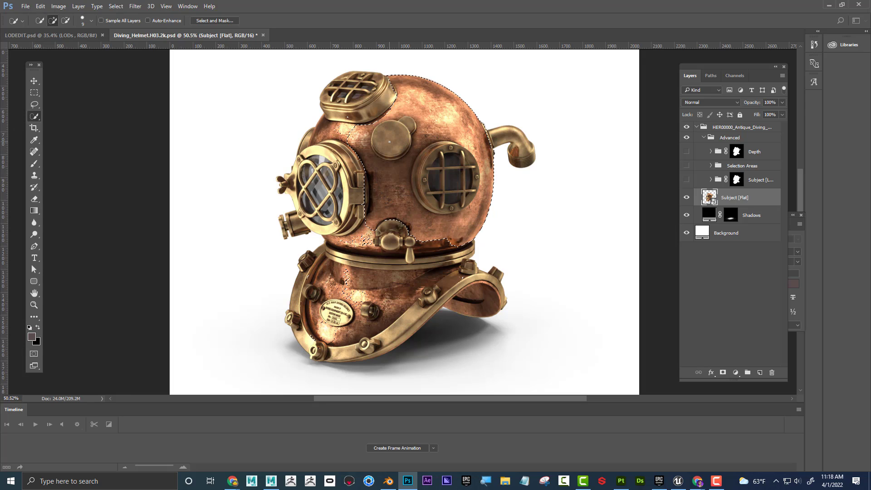
key(alt)
alt+click(406, 123)
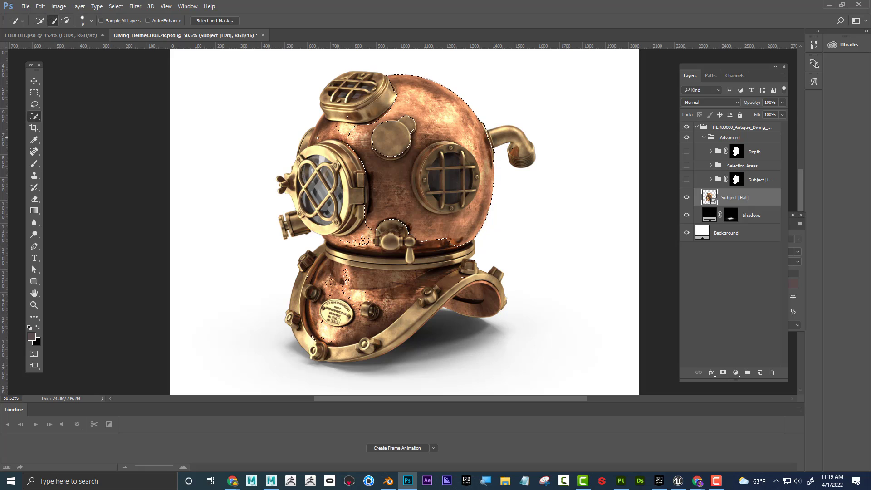
- Clear the selection and compare the Select by Part and Select by Material ID maps
click(116, 7)
click(133, 25)
click(711, 166)
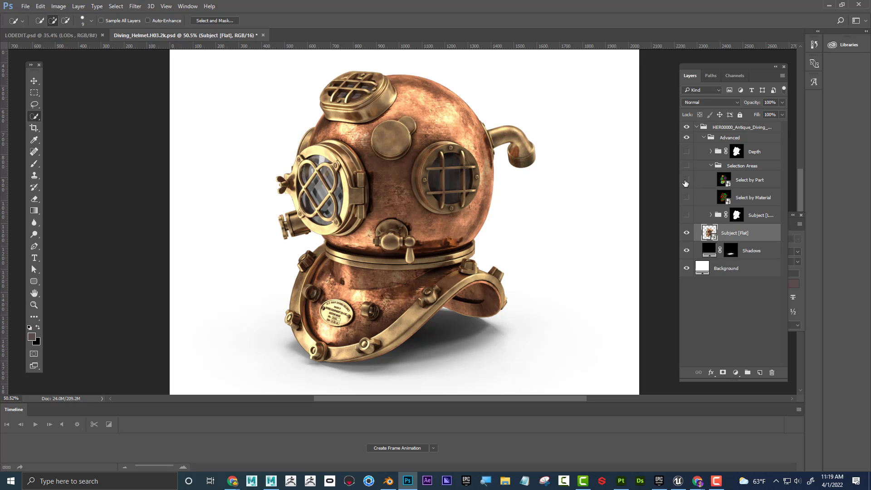
click(686, 180)
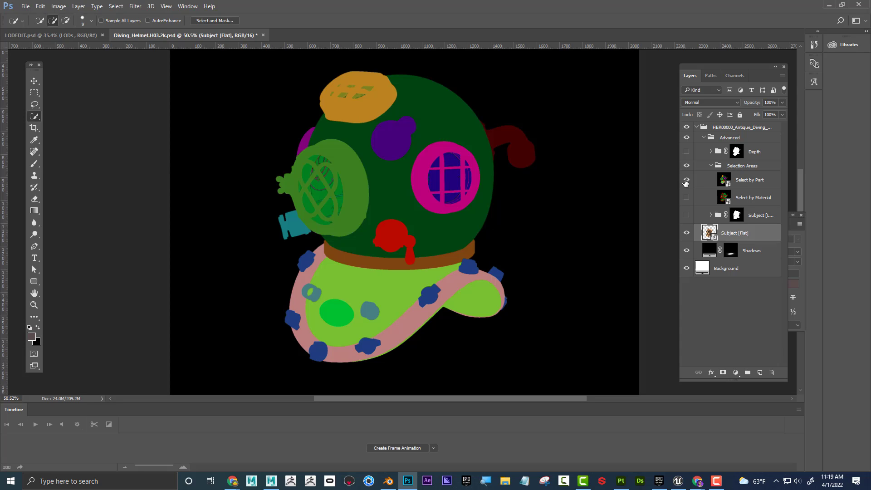
click(686, 180)
click(686, 198)
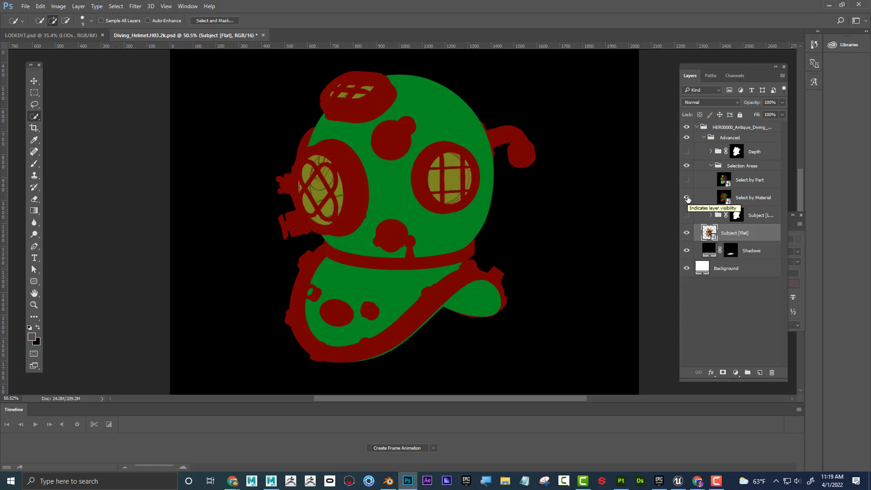
click(686, 180)
click(687, 198)
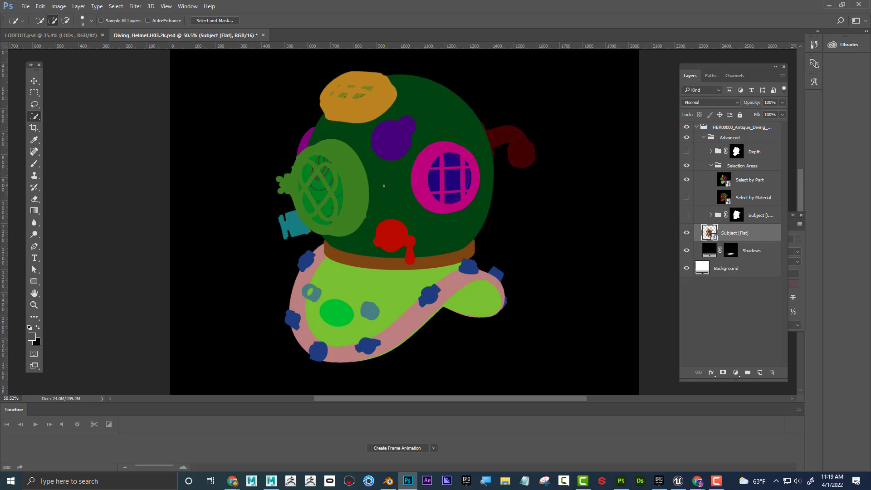
click(686, 198)
click(686, 180)
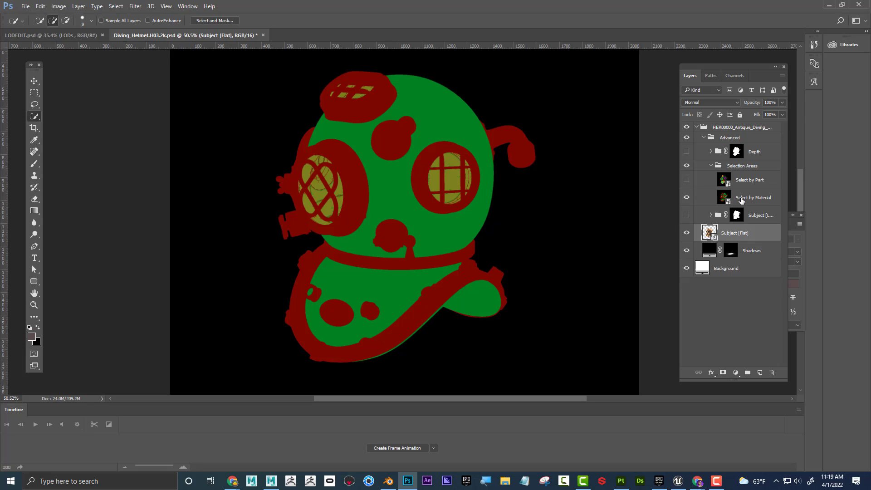
- Activate the Select by Material layer and Magic Wand select all its green areas
click(757, 201)
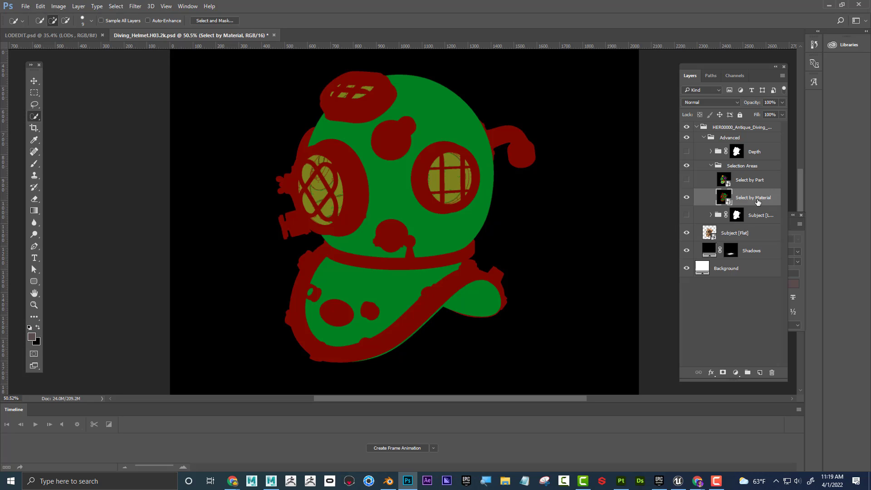
right_click(35, 116)
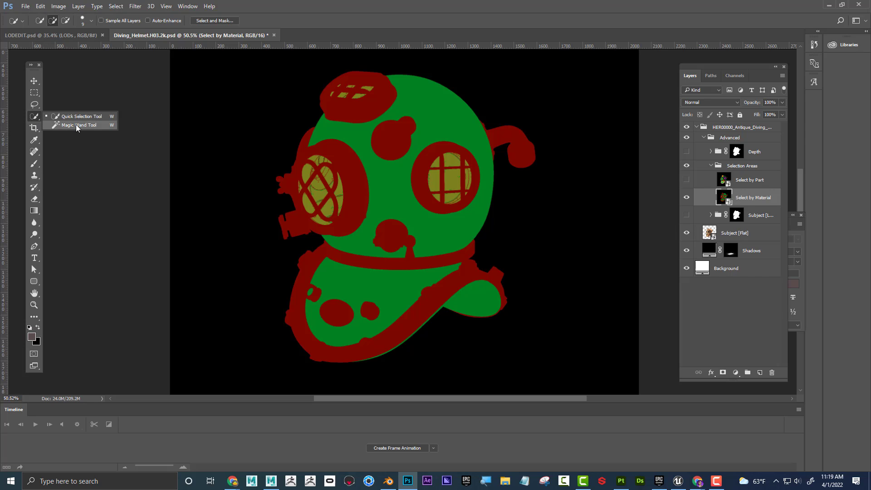
click(76, 125)
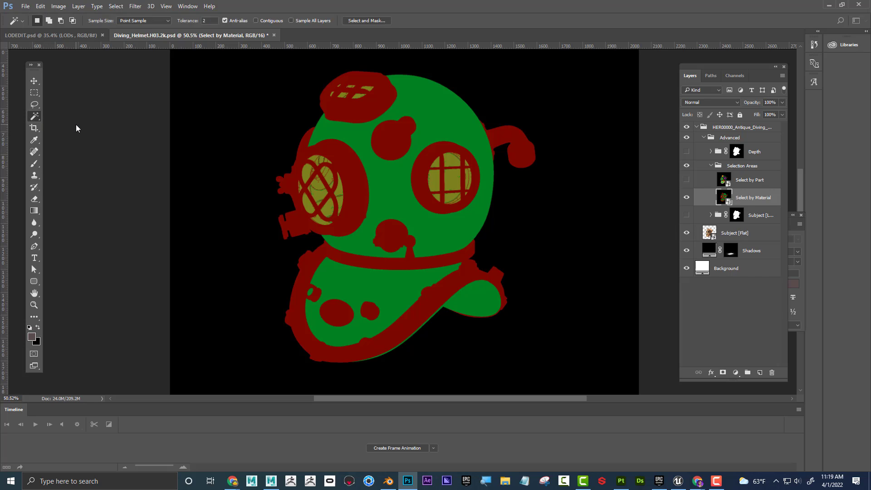
click(442, 122)
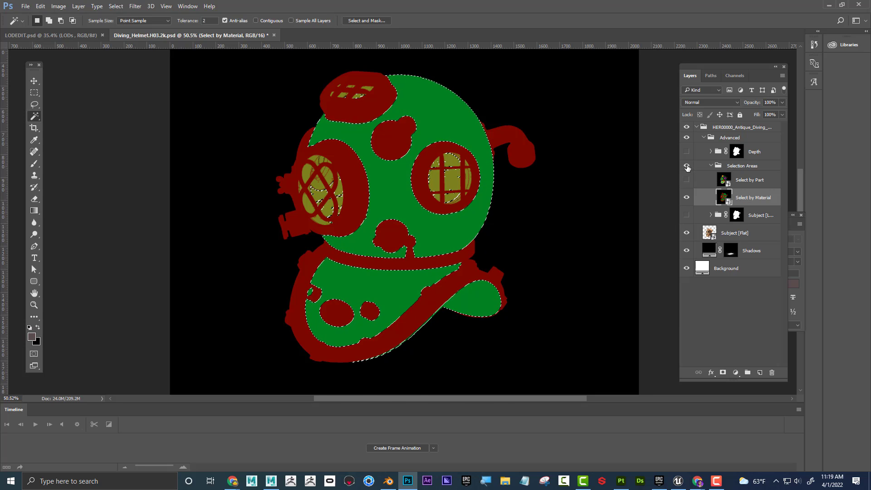
- Hide the ID maps, duplicate Subject [Flat], and mask the copy to the green selection
click(686, 166)
click(751, 234)
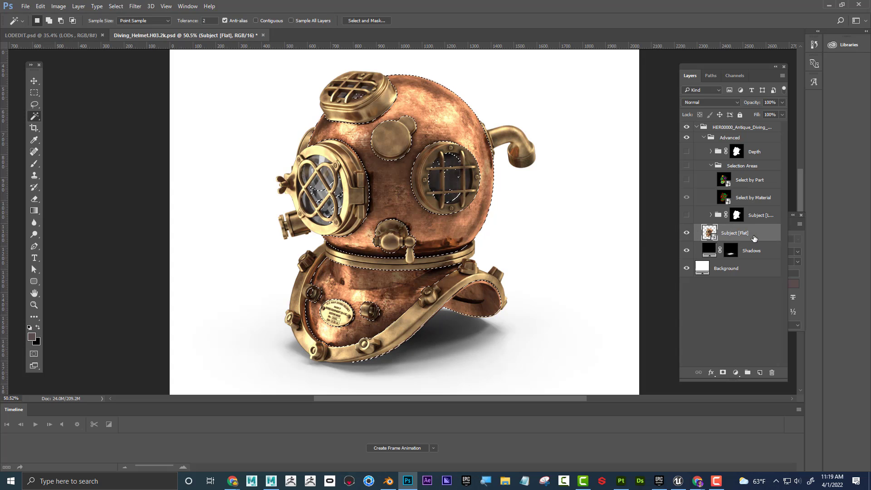
drag(754, 238, 760, 372)
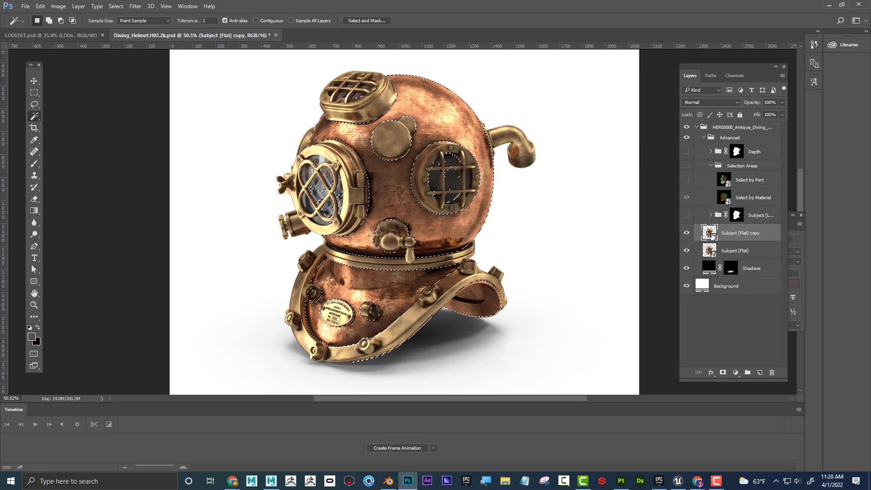
click(723, 373)
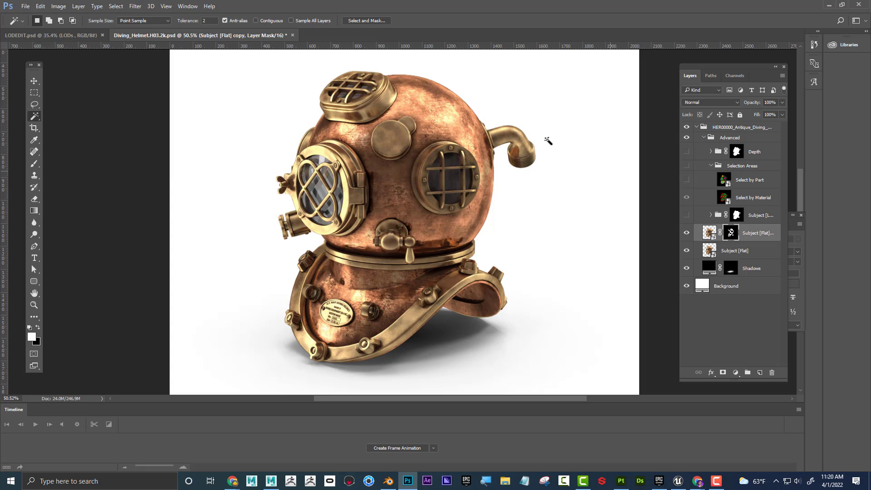
click(59, 6)
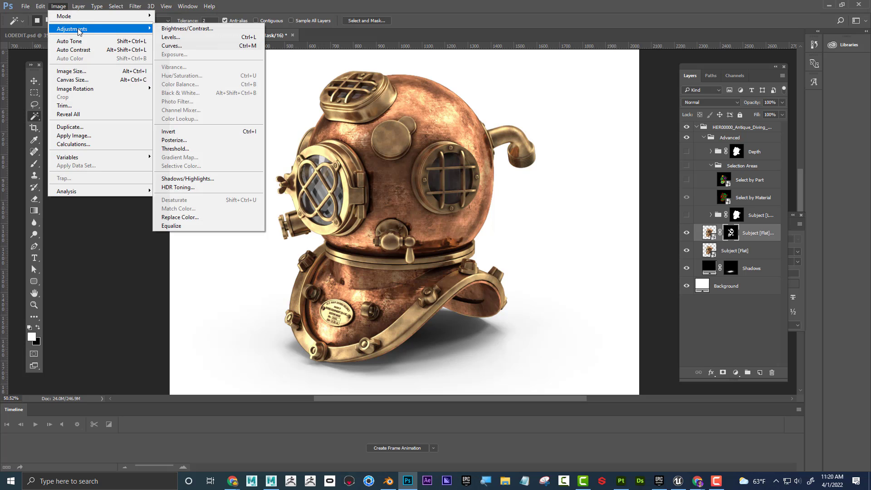
click(712, 235)
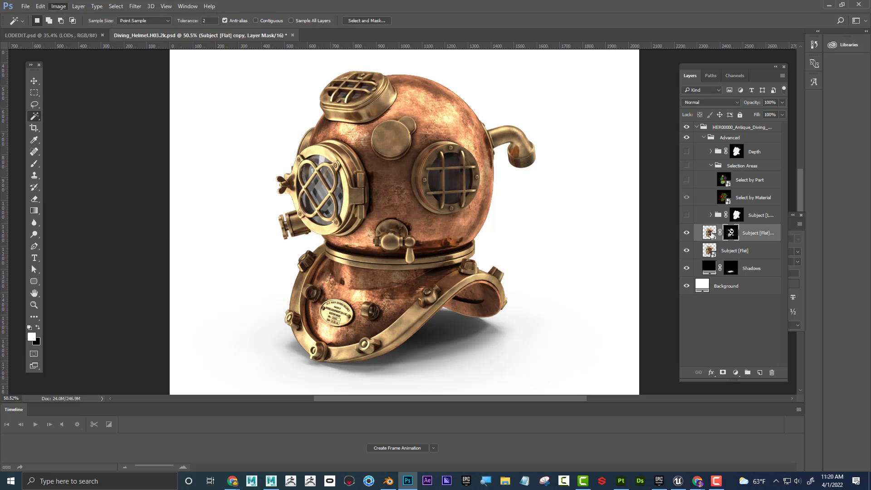
click(52, 7)
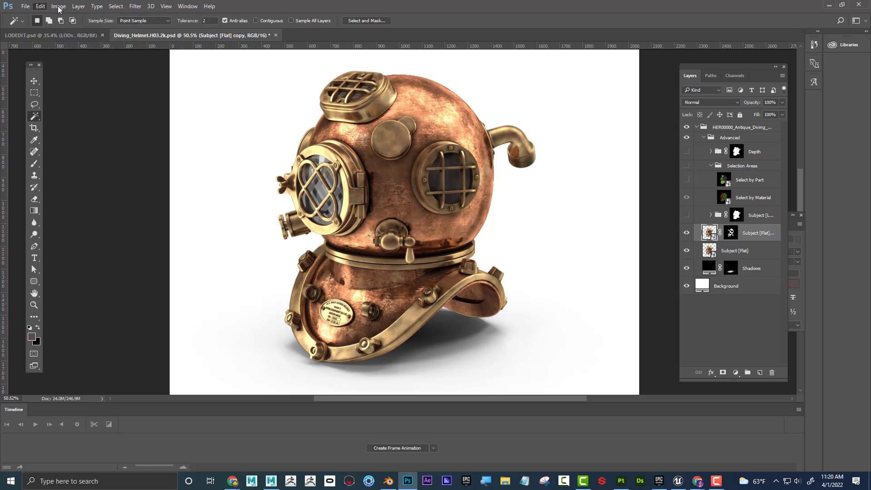
- Colorize the masked copy with Hue/Saturation at Hue 119, Saturation 25
mouse_move(68, 29)
click(210, 76)
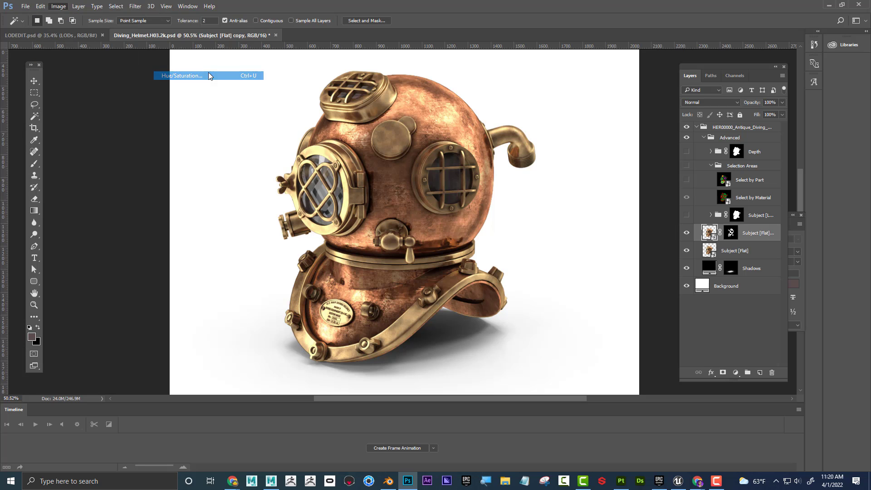
drag(433, 111, 594, 109)
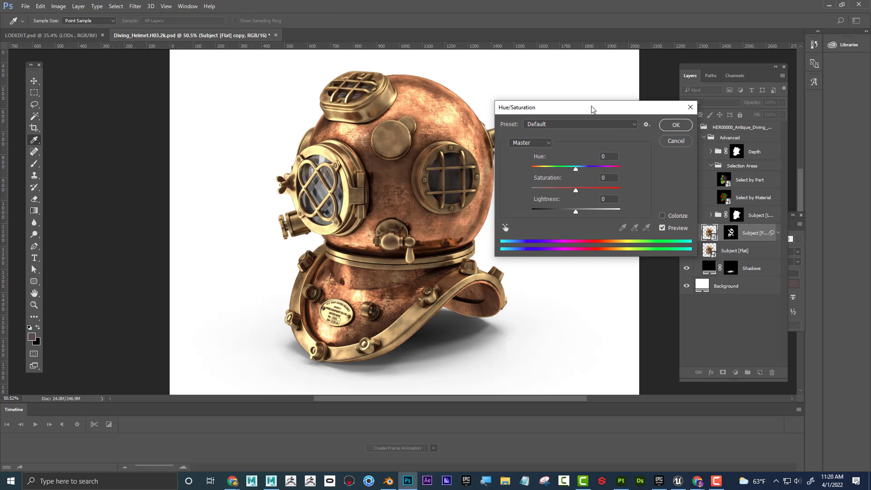
click(663, 216)
drag(534, 171, 562, 182)
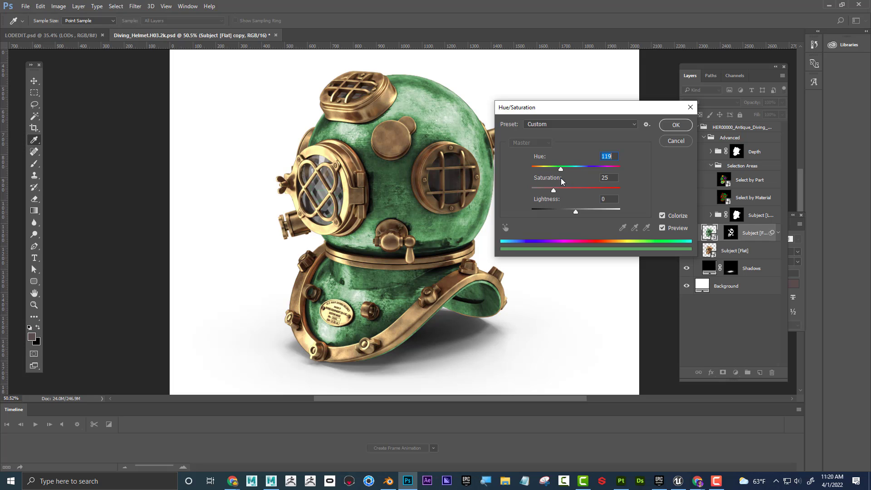
click(676, 125)
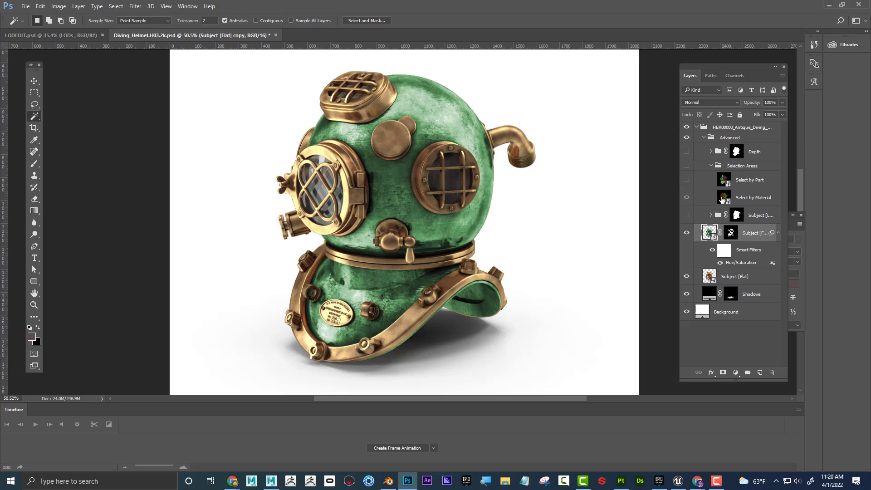
- Show the ID maps, select the red material regions, then switch to the Select by Part map
click(686, 166)
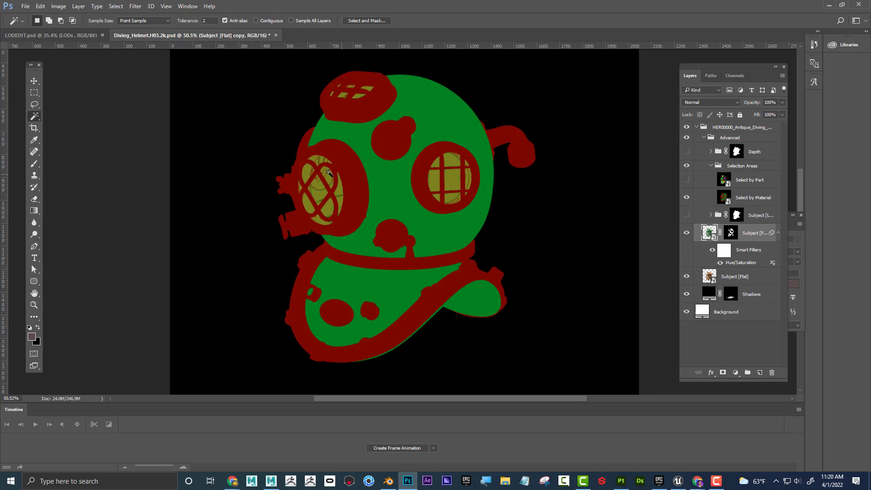
click(359, 169)
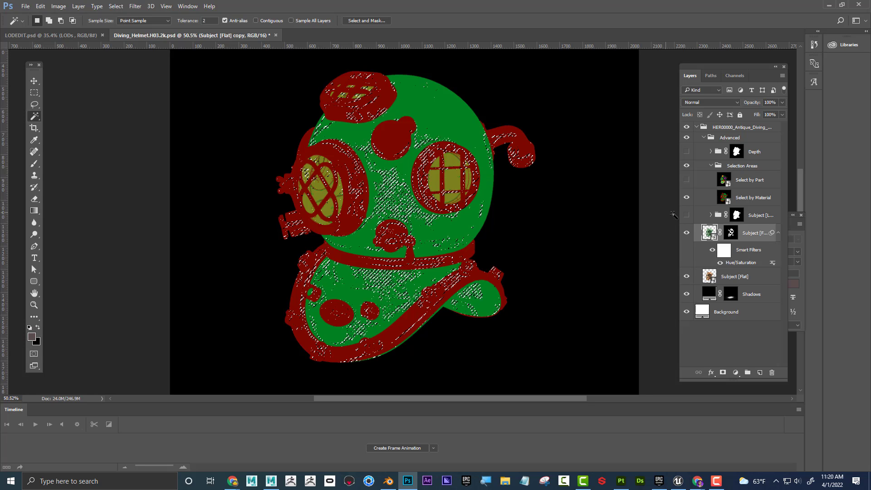
key(alt+bracketright)
click(364, 169)
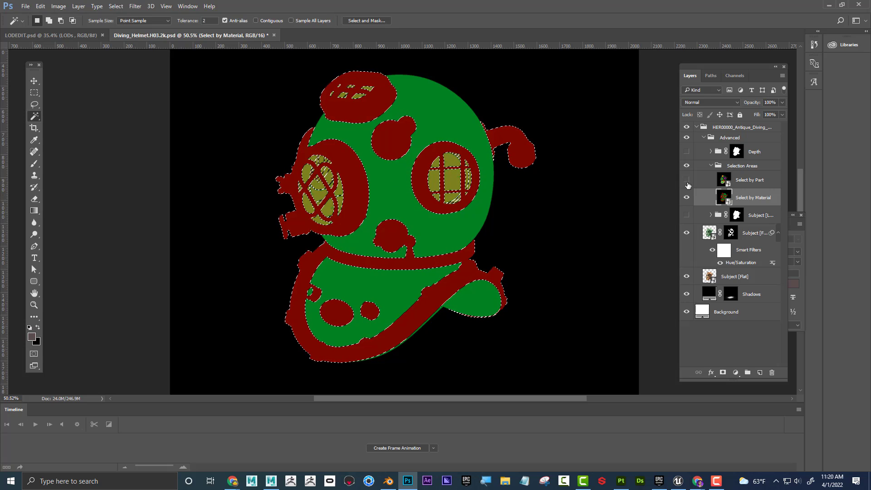
click(686, 180)
click(686, 197)
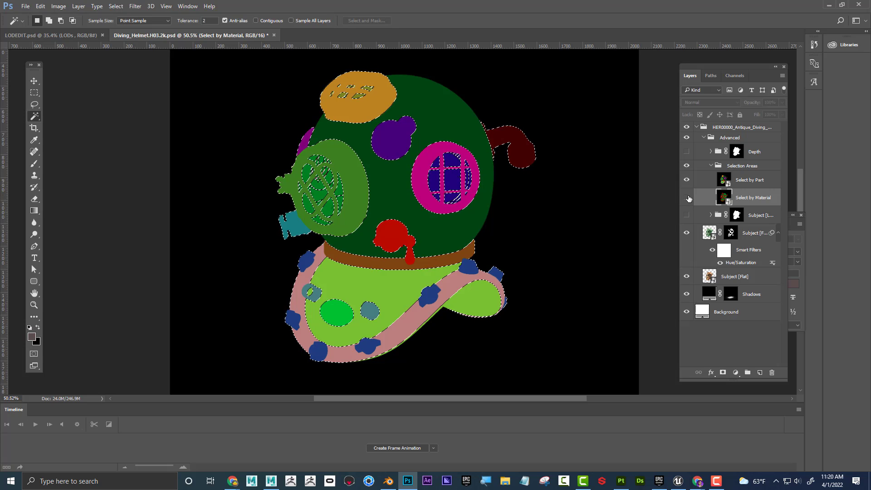
- Clear the selection, select the green left faceplate on the part map, and hide the ID maps
click(115, 6)
click(127, 24)
click(354, 170)
click(753, 179)
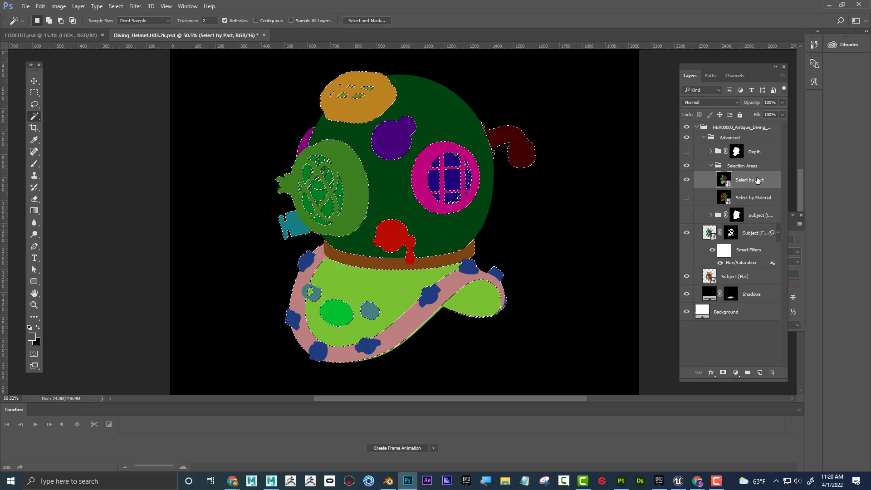
click(353, 171)
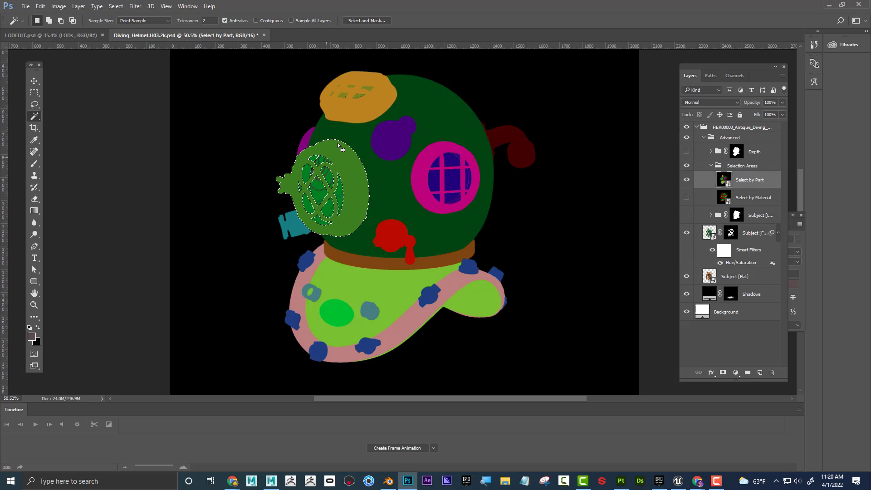
click(352, 104)
click(435, 155)
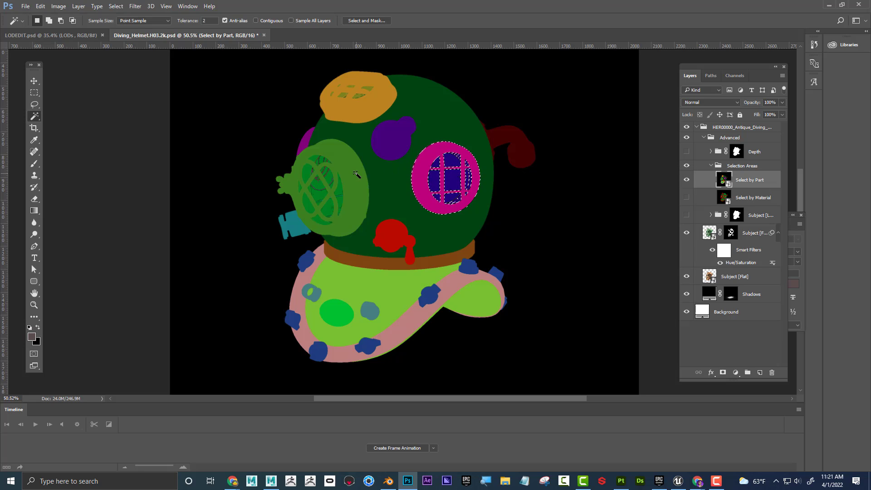
click(356, 174)
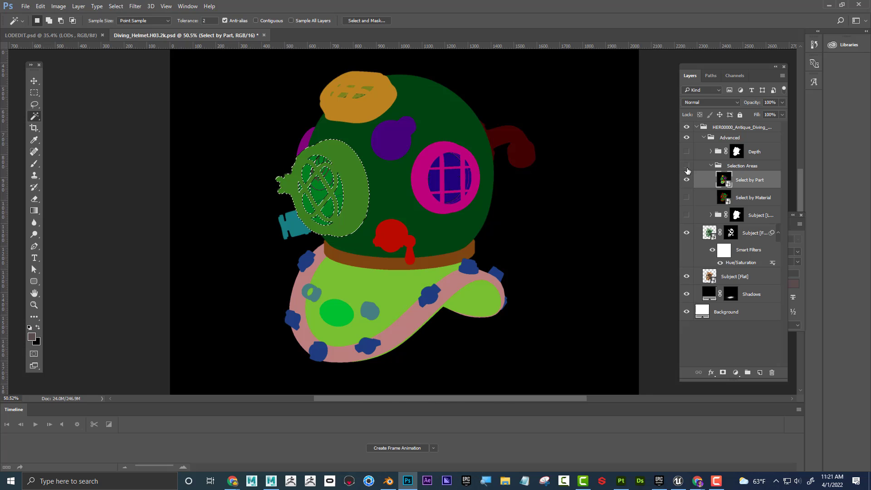
click(687, 167)
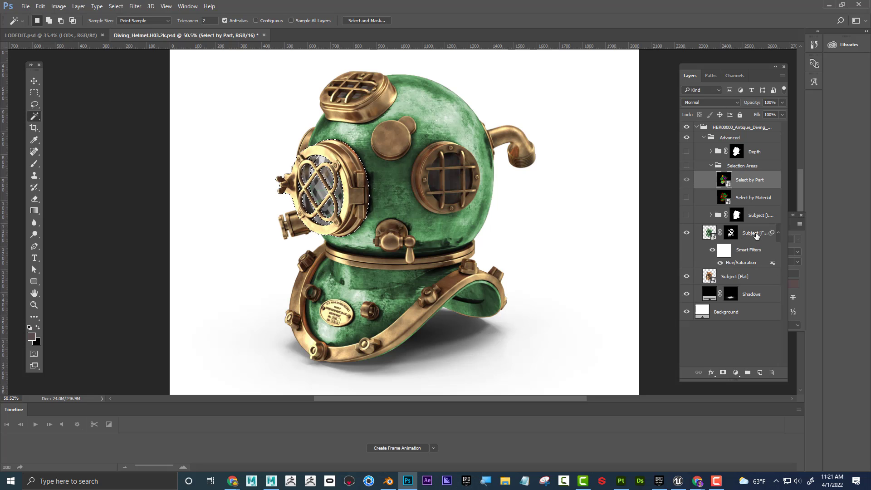
- Activate the Subject [Flat] copy, briefly preview the material map, then hide both ID maps
click(756, 234)
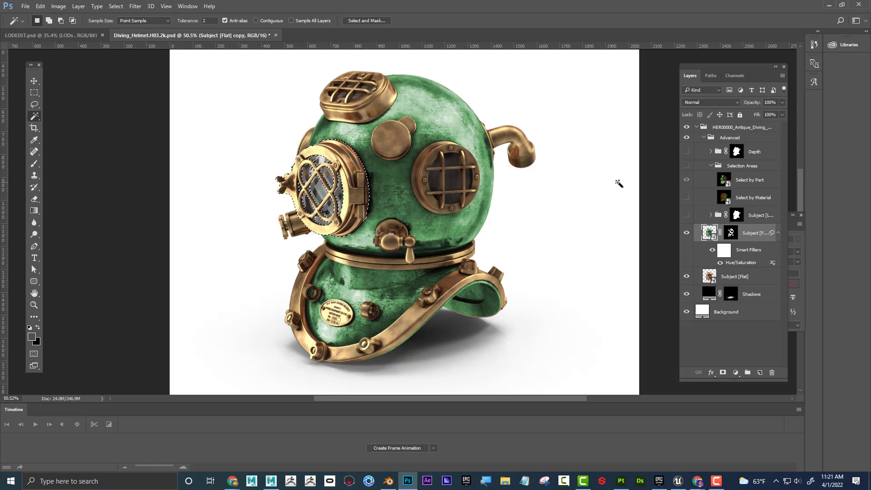
click(686, 197)
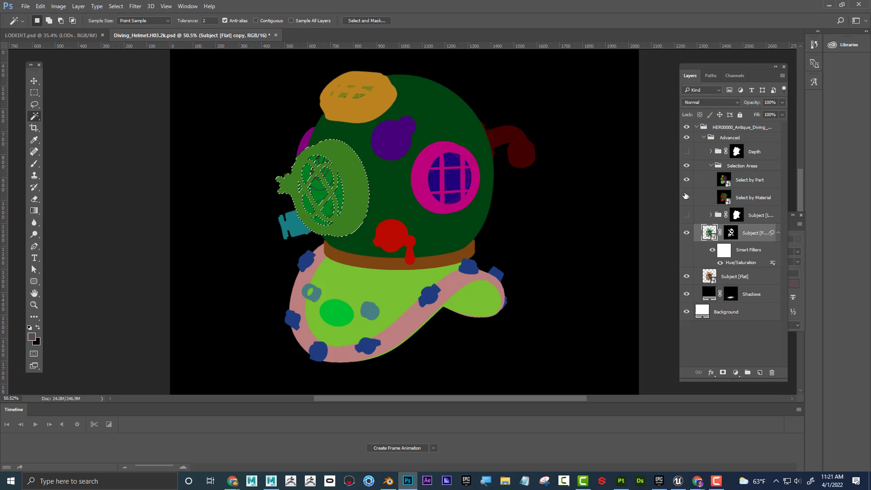
click(686, 180)
click(686, 165)
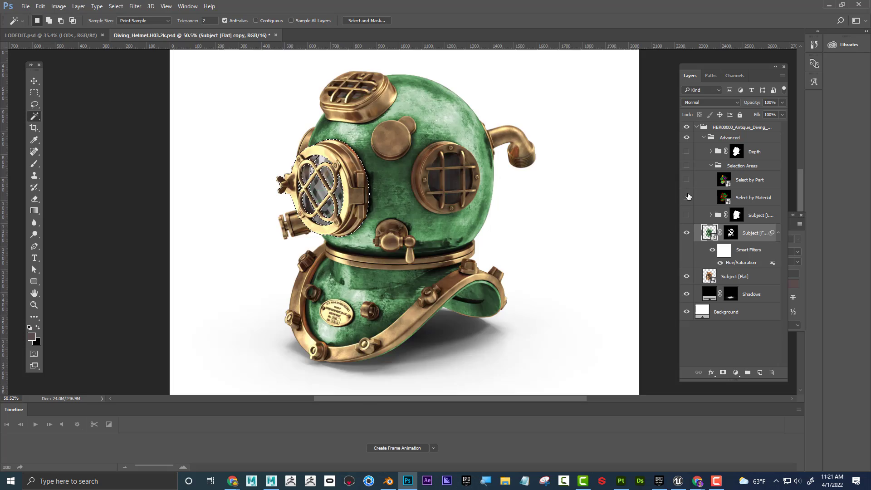
click(686, 197)
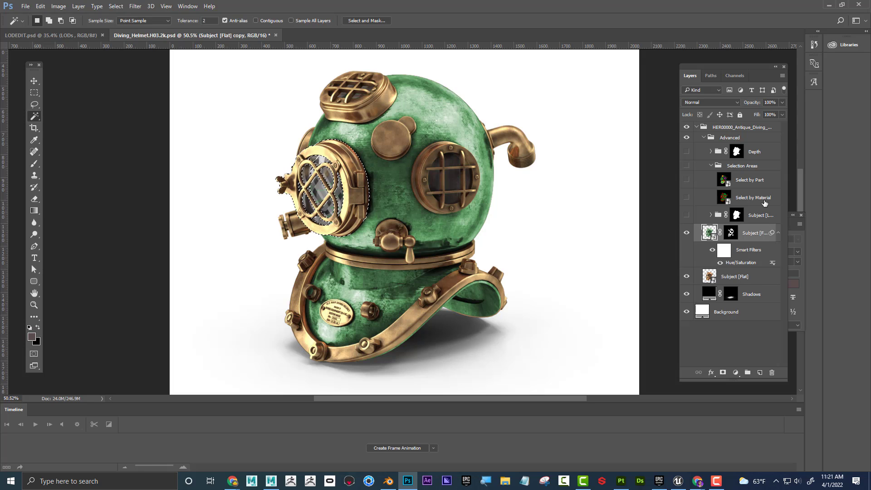
- Delete the Subject [Flat] copy layer and clear the faceplate selection
drag(749, 235, 772, 372)
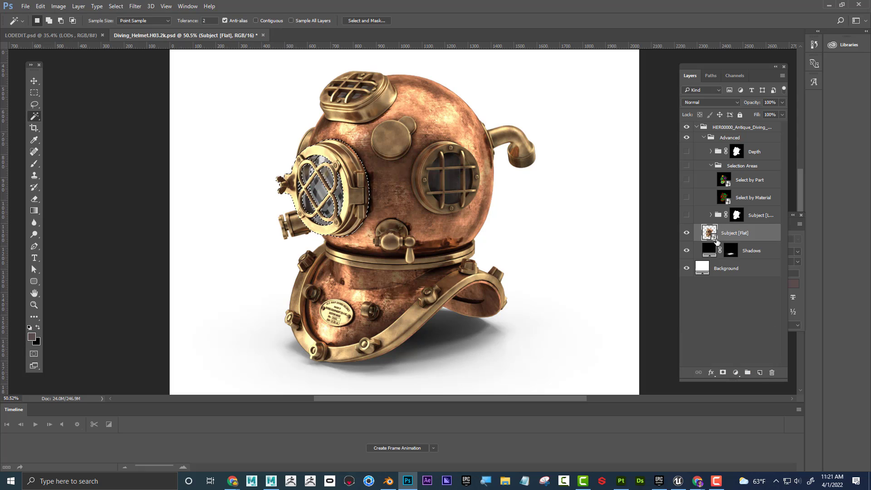
click(115, 6)
click(121, 25)
- Show the Base, Lighting, Reflection and Shine pass group and hide Subject [Flat]
click(711, 166)
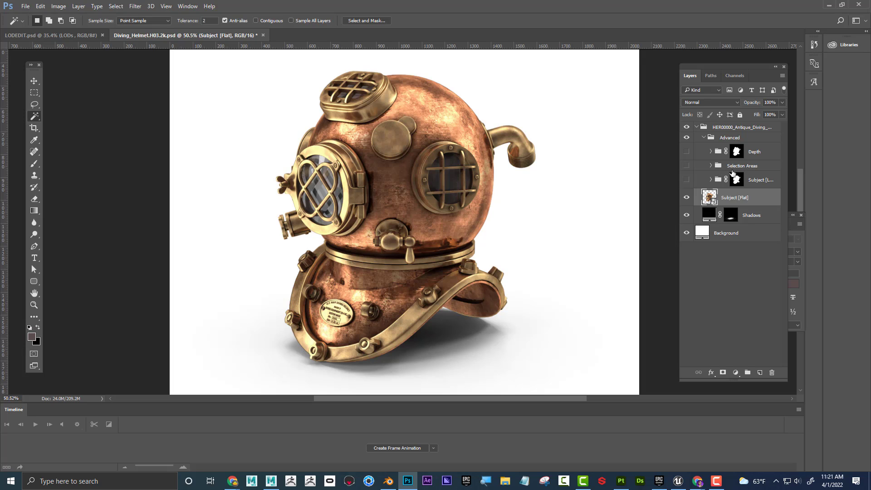
click(711, 179)
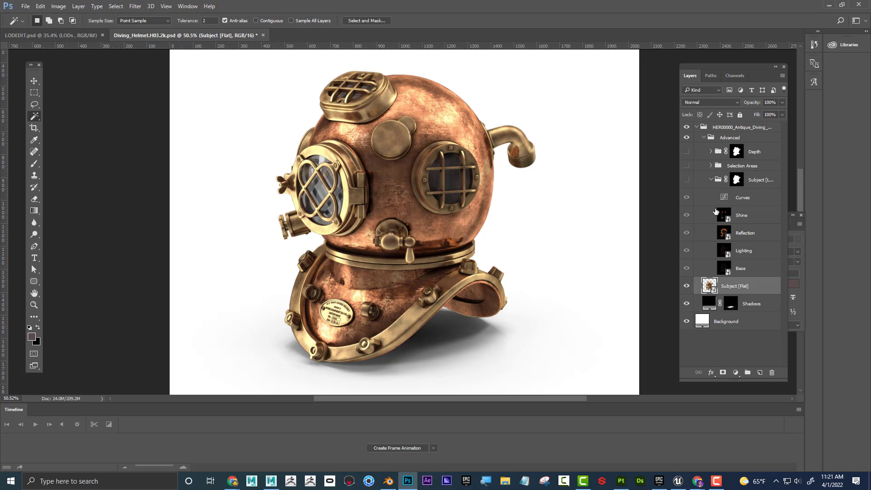
click(686, 216)
click(686, 286)
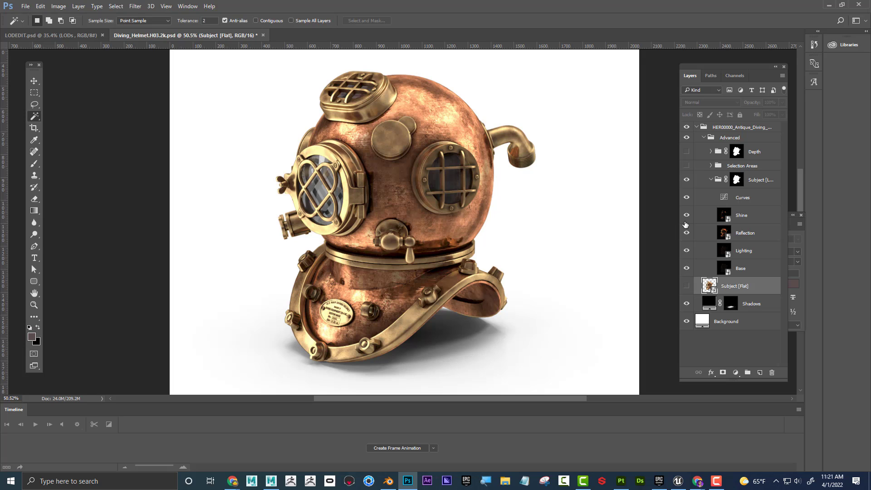
- Hide the Shine, Reflection and Lighting passes, zoom in slightly, and restore Lighting
drag(686, 215, 687, 251)
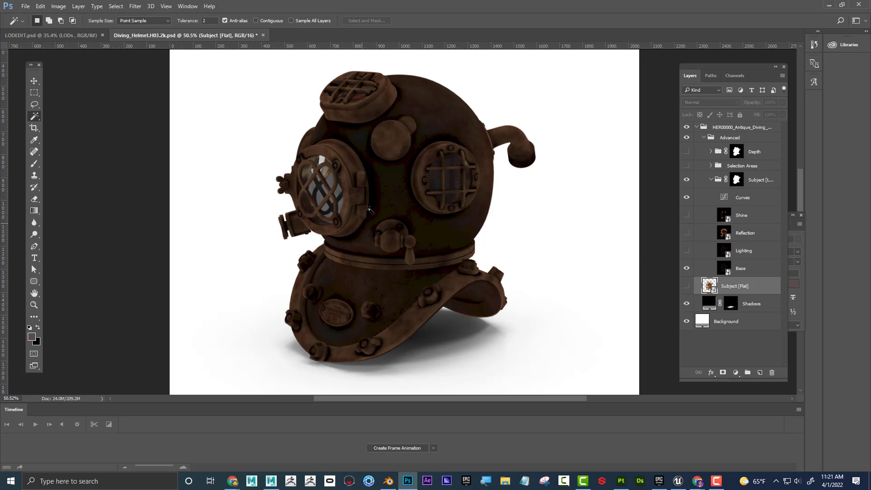
click(34, 305)
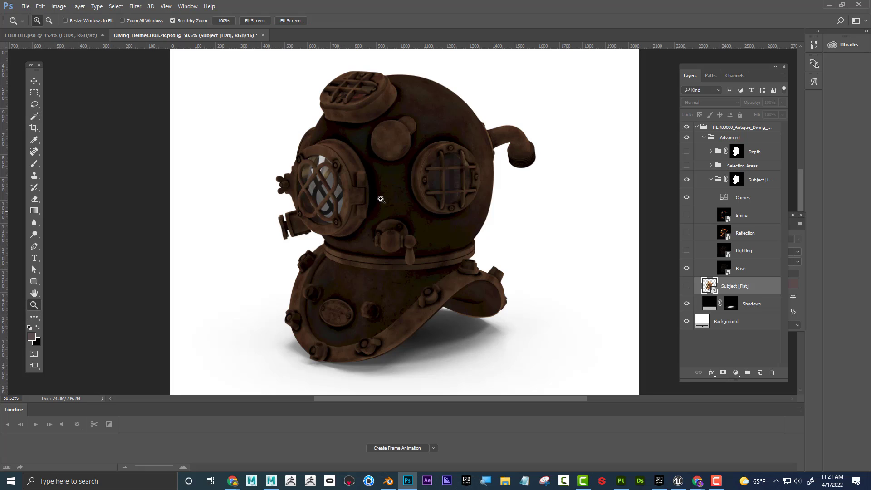
drag(389, 186, 401, 180)
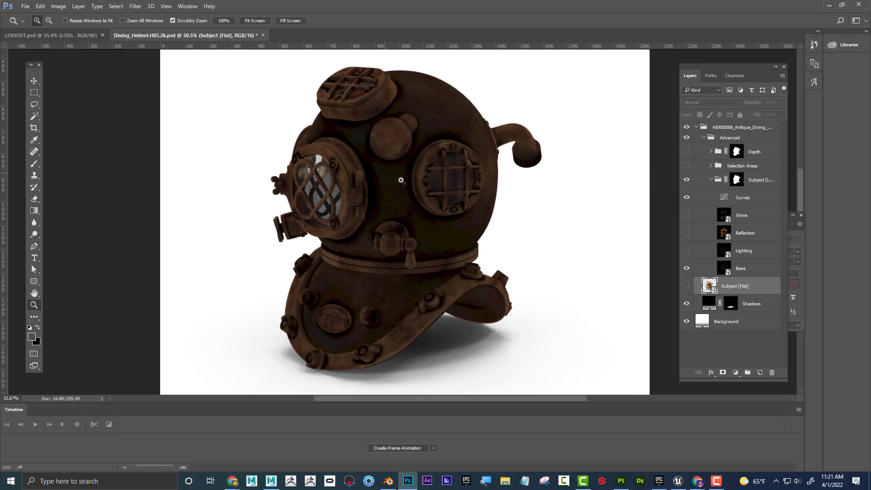
click(687, 251)
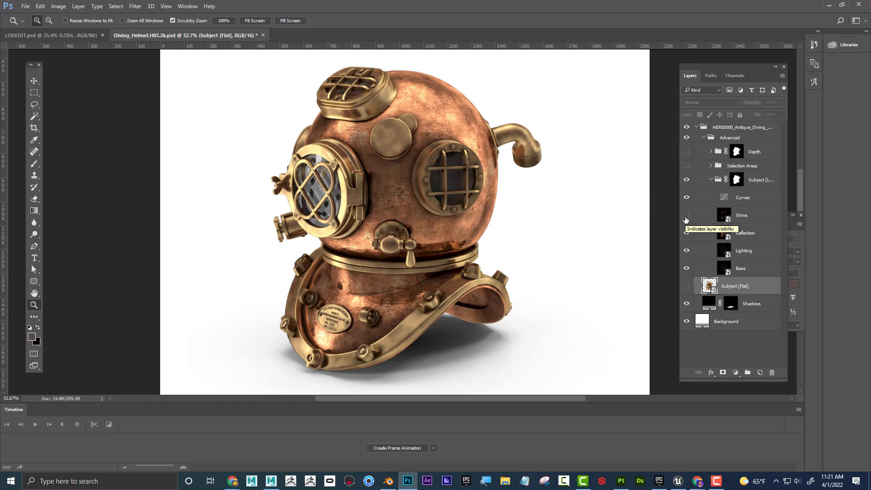
- Toggle Shine, hide Reflection, then hide all passes and show Subject [Flat]
click(686, 215)
click(687, 215)
click(687, 232)
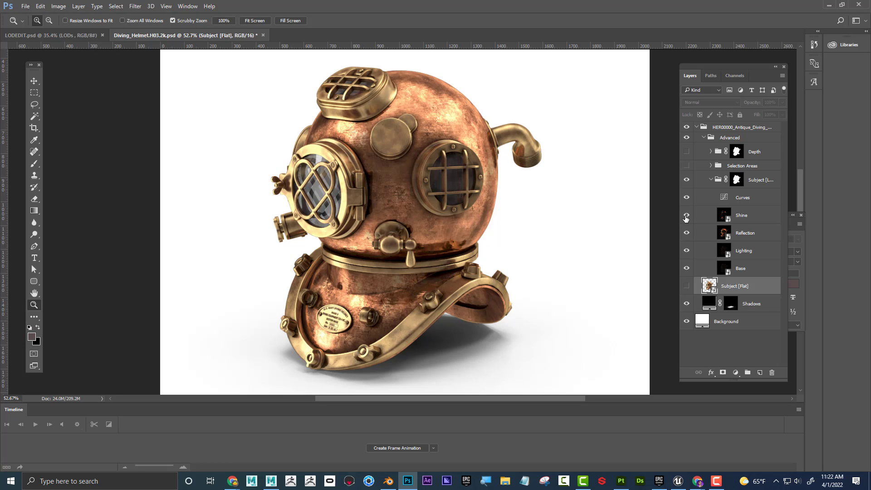
drag(685, 217, 687, 268)
click(687, 286)
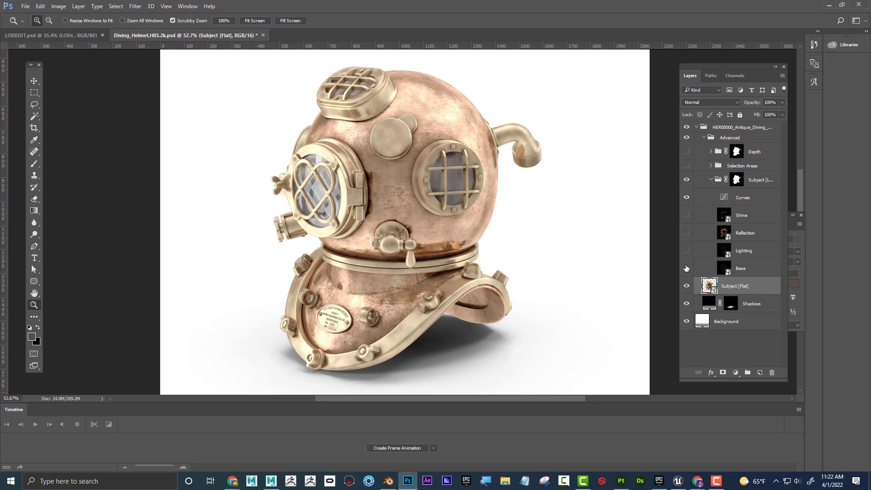
- Re-enable the Shine, Reflection, Lighting and Base passes, then fade Shine's opacity to 0%
drag(686, 268, 686, 216)
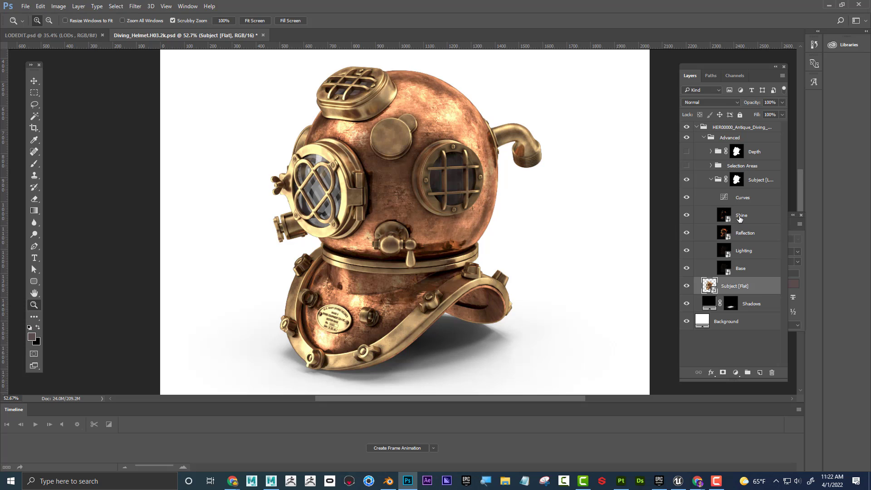
click(740, 217)
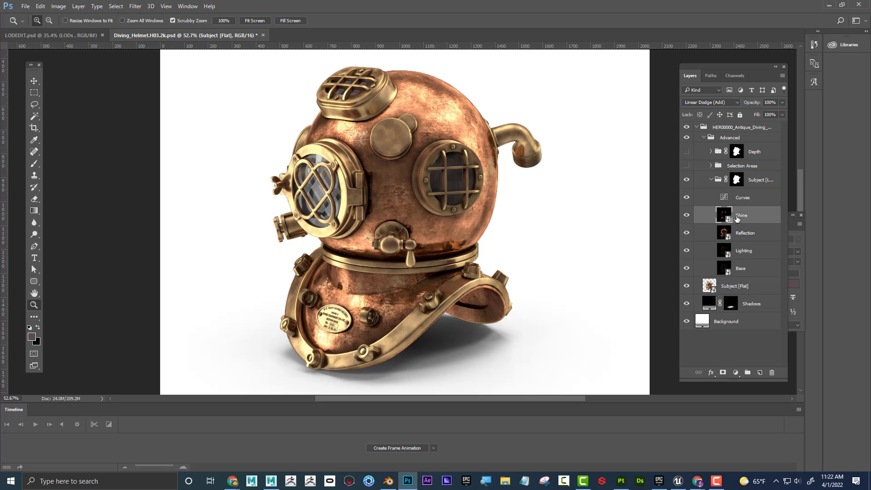
click(781, 103)
drag(766, 113, 808, 114)
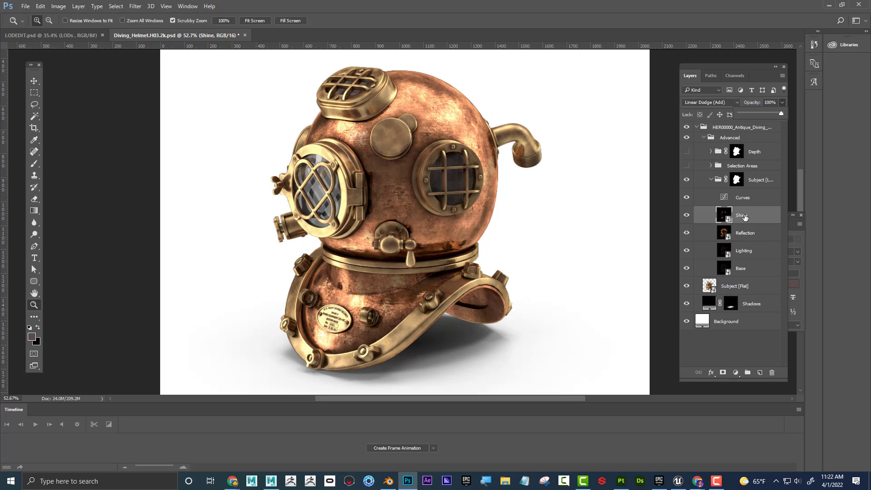
drag(739, 216, 759, 371)
drag(752, 220, 760, 372)
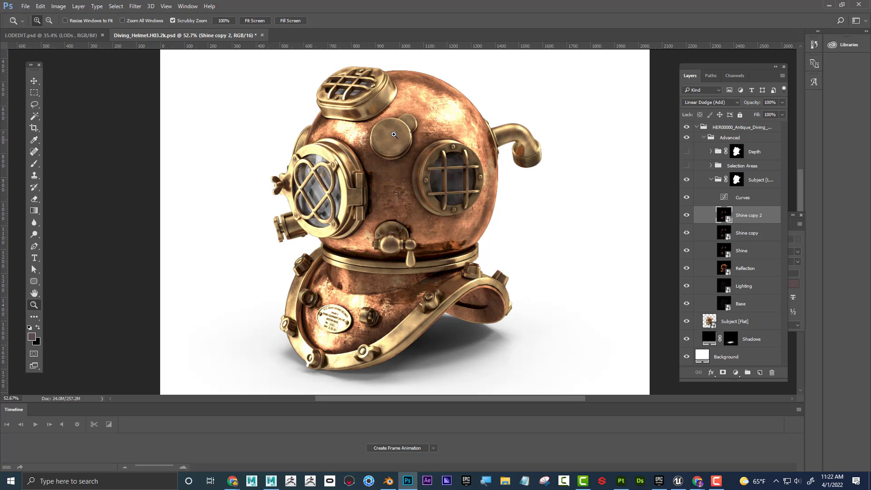
key(ctrl+z)
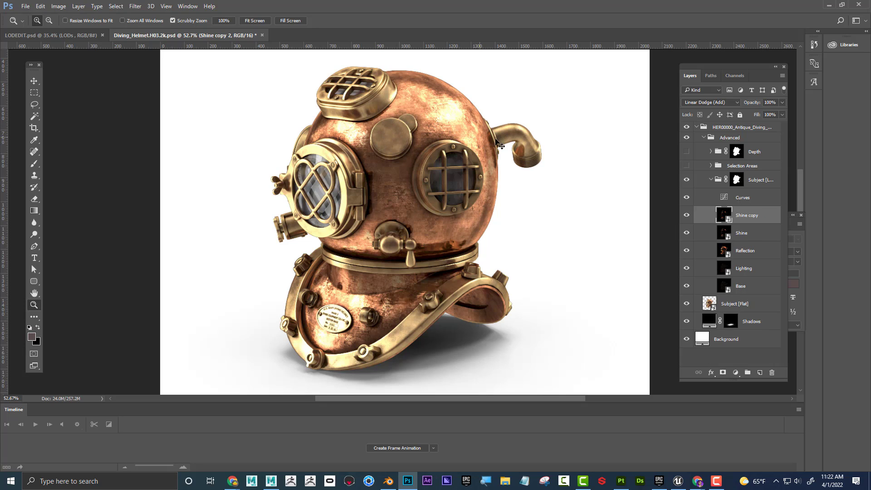
key(ctrl+z)
key(ctrl+alt+z)
key(ctrl+alt+z)
click(752, 234)
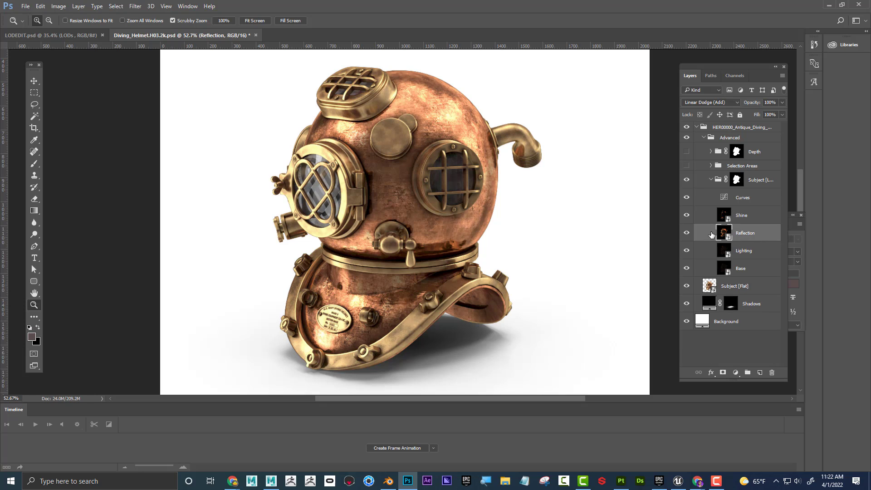
click(687, 233)
click(687, 233)
click(783, 103)
drag(774, 115, 744, 113)
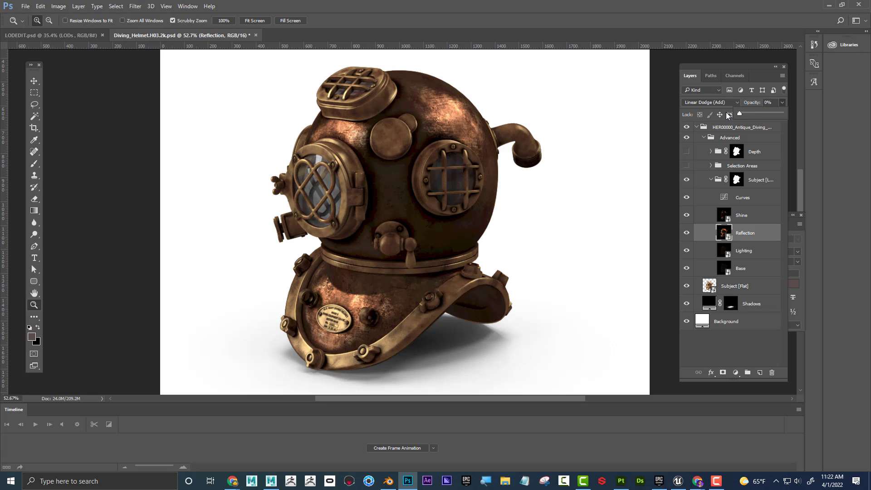
click(687, 214)
click(686, 214)
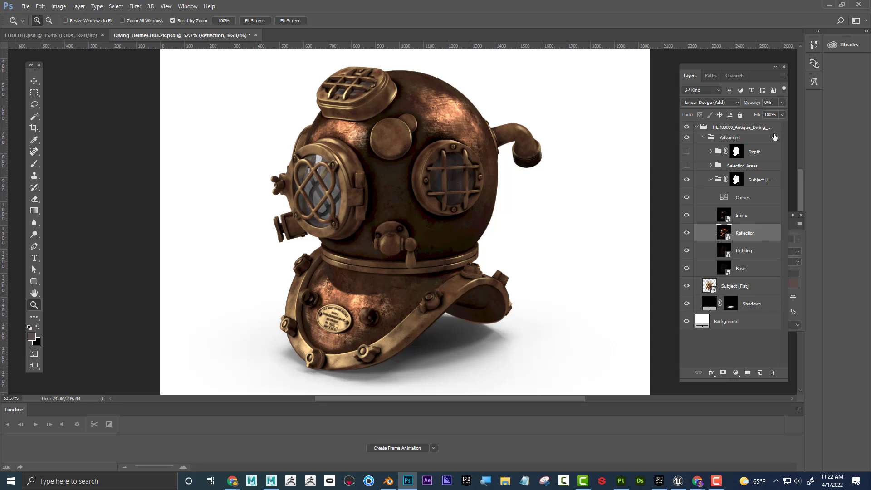
click(782, 103)
drag(765, 114, 788, 115)
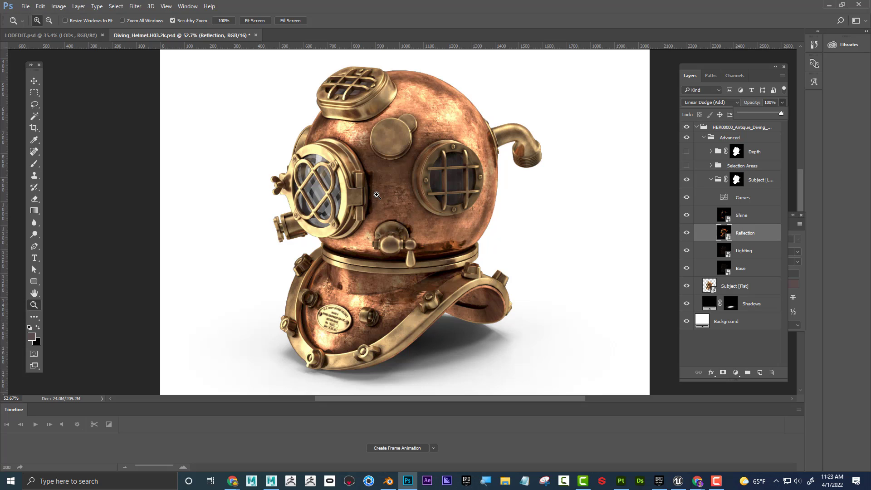
- Expand Selection Areas and briefly preview the Select by Part and Select by Material maps
click(711, 167)
click(711, 167)
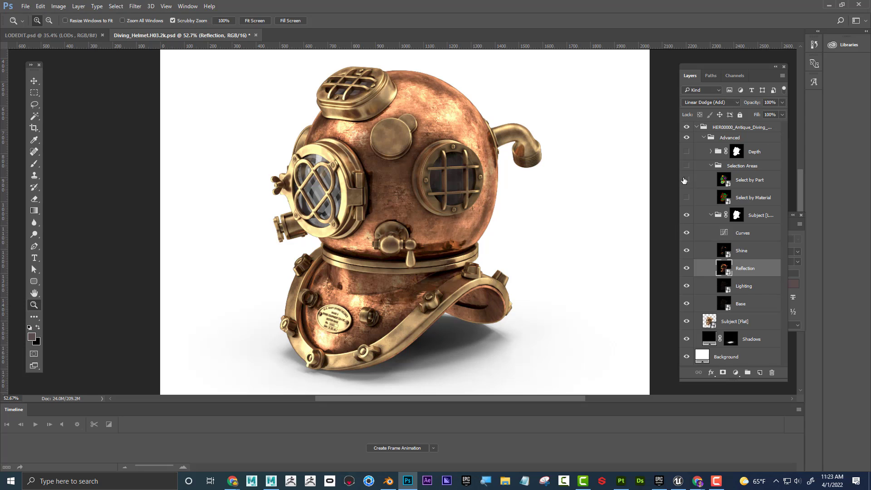
click(686, 180)
click(685, 180)
click(687, 198)
click(687, 198)
- Arrange Arnold RenderView beside Render Settings in Maya and move ID into the active AOVs
mouse_move(279, 483)
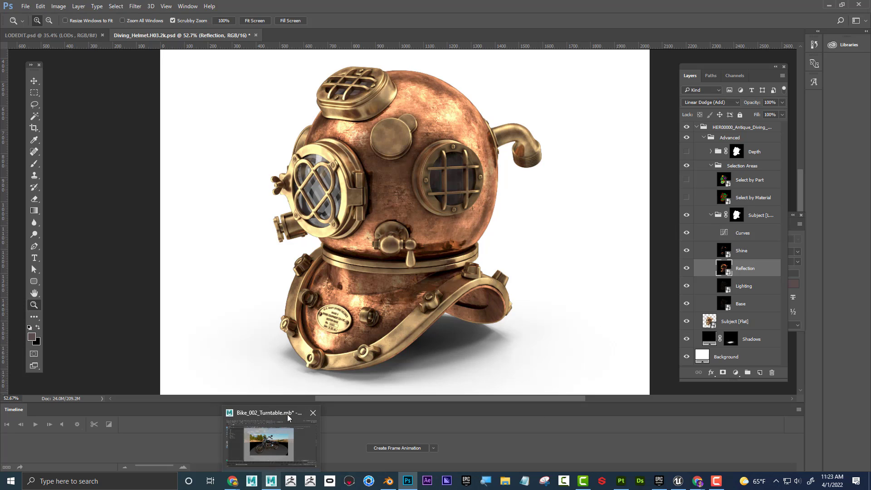
click(288, 455)
click(839, 4)
drag(725, 32, 459, 190)
drag(634, 73, 685, 92)
drag(471, 189, 496, 103)
click(621, 200)
click(655, 259)
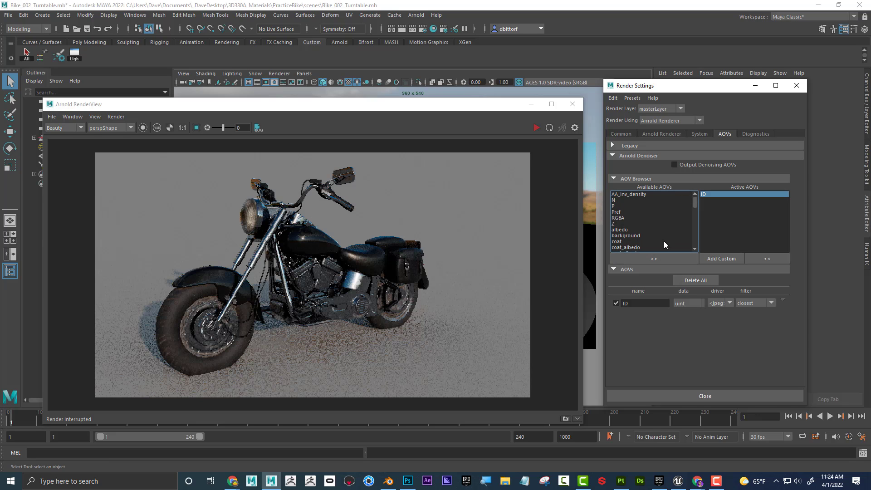
- Re-render the bike and show the ID AOV in the Arnold RenderView
click(536, 128)
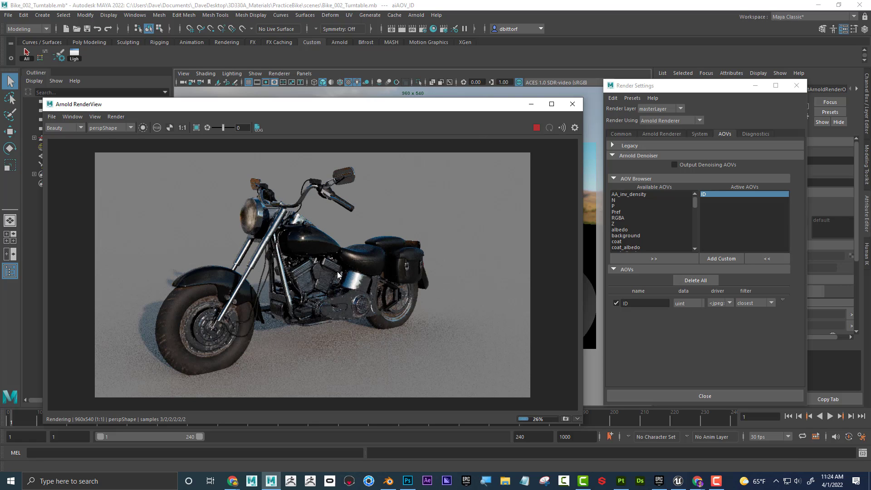
click(80, 129)
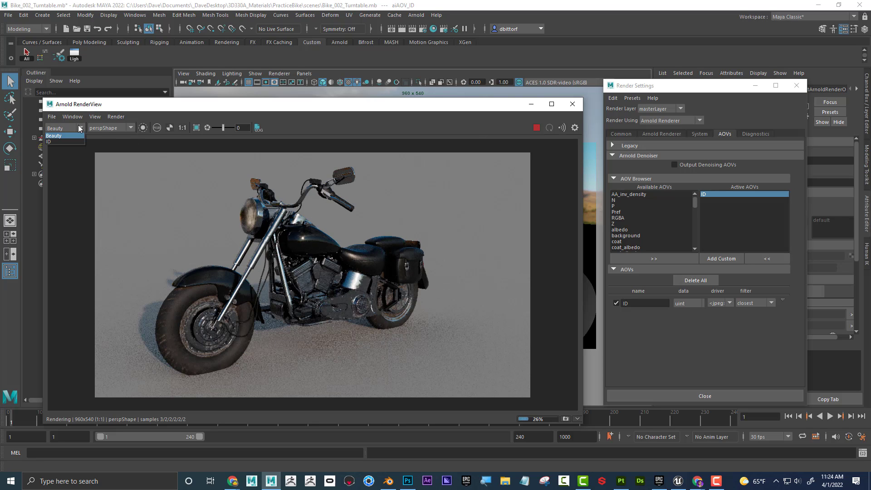
click(80, 129)
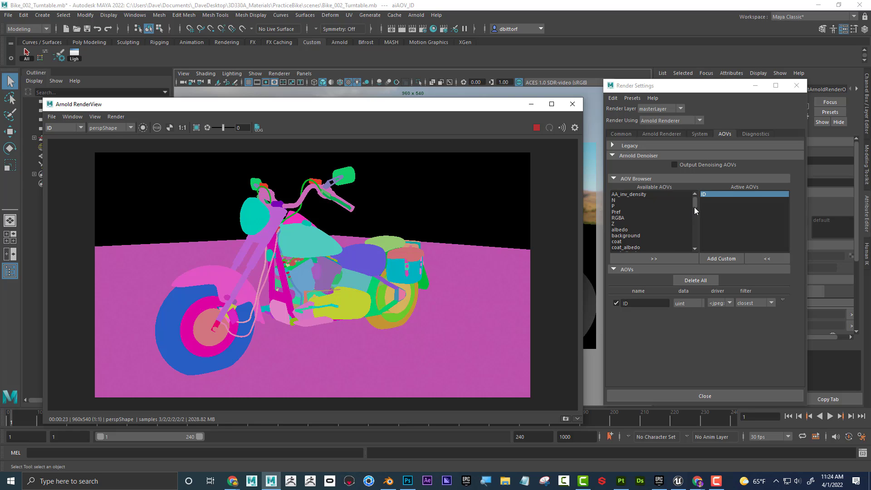
- Make the Render Settings window taller and set the RenderView AOV back to Beauty
mouse_move(695, 205)
mouse_down()
mouse_move(693, 235)
mouse_move(693, 206)
mouse_up()
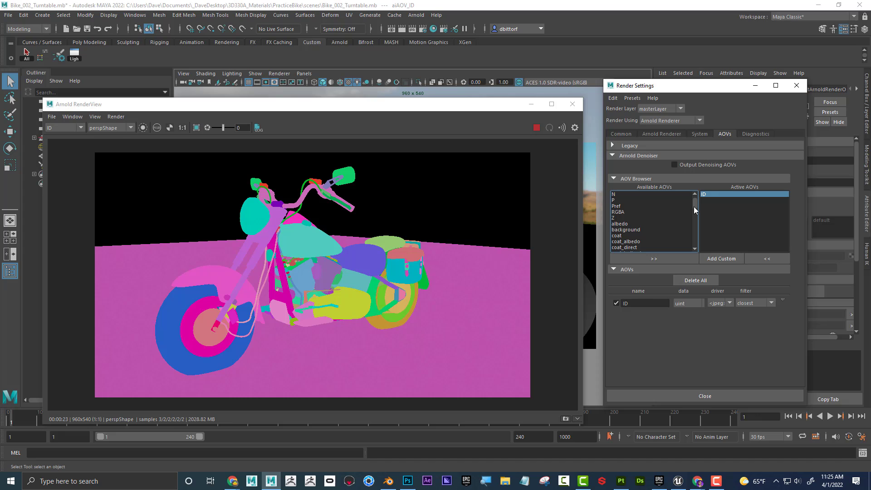
drag(693, 80, 692, 26)
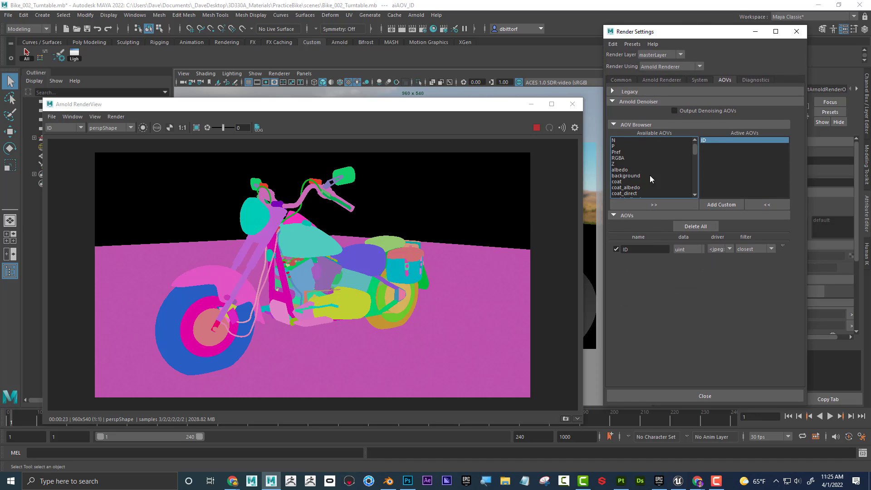
click(72, 127)
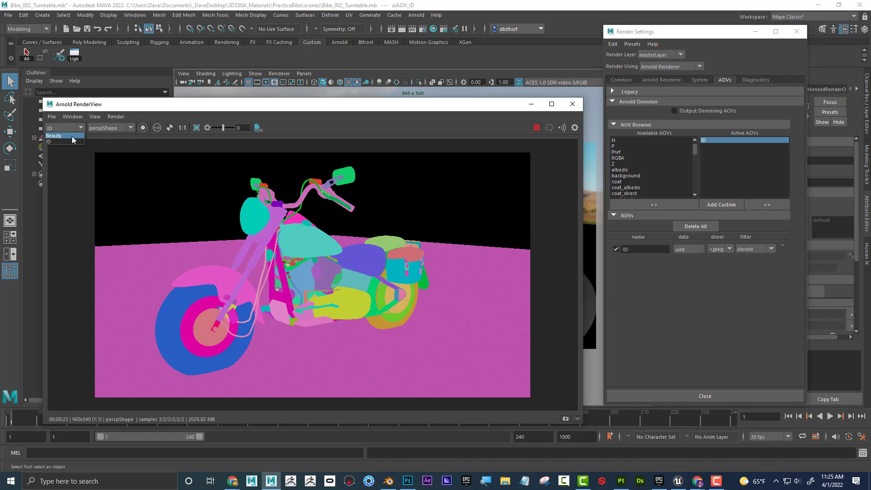
click(72, 136)
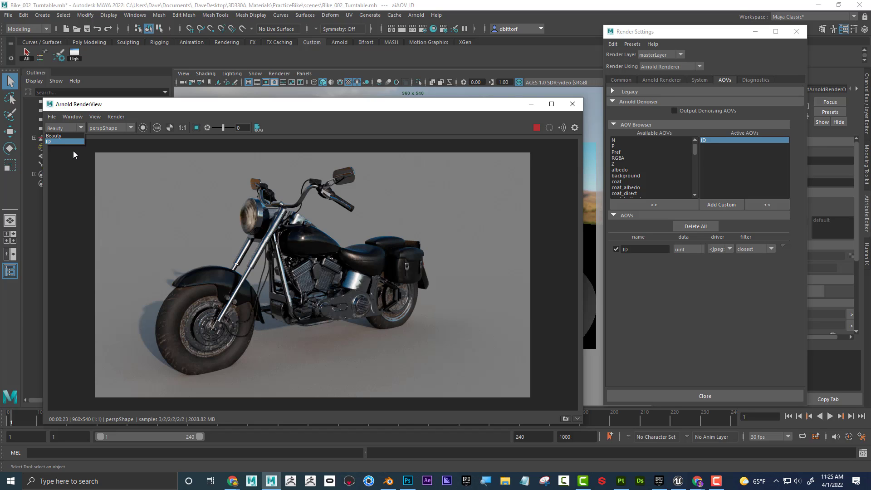
click(258, 106)
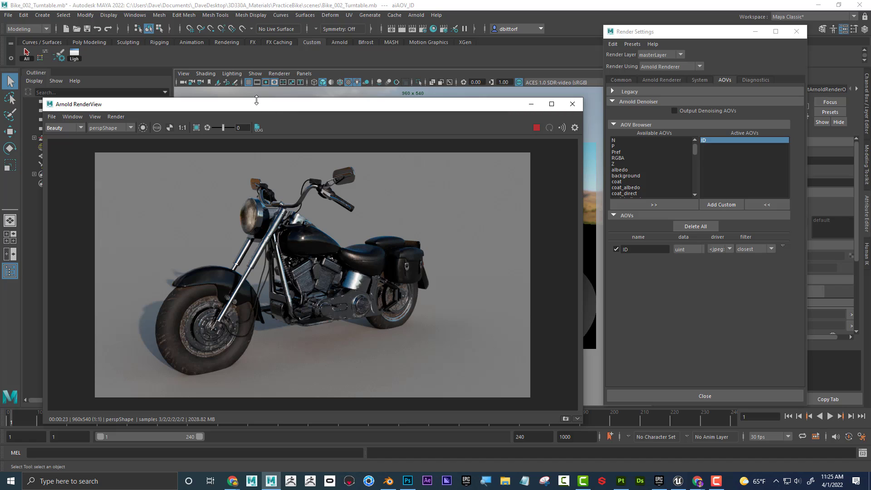
drag(257, 100, 256, 76)
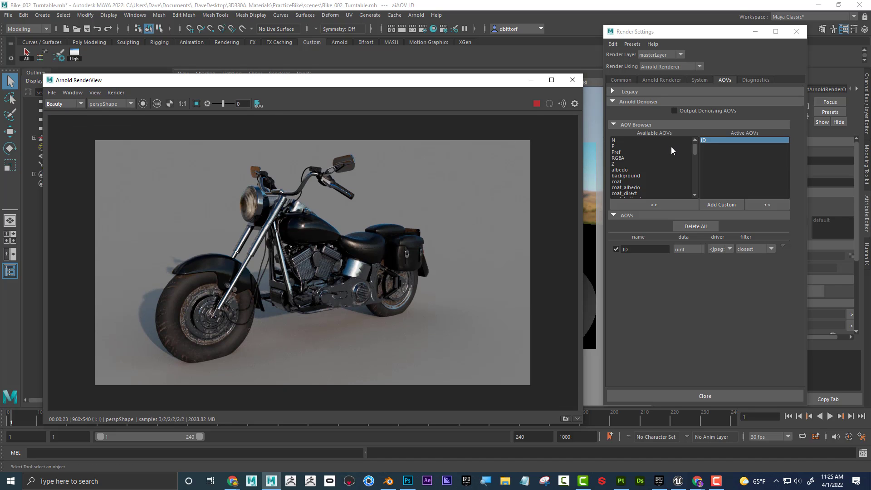
drag(695, 157, 694, 153)
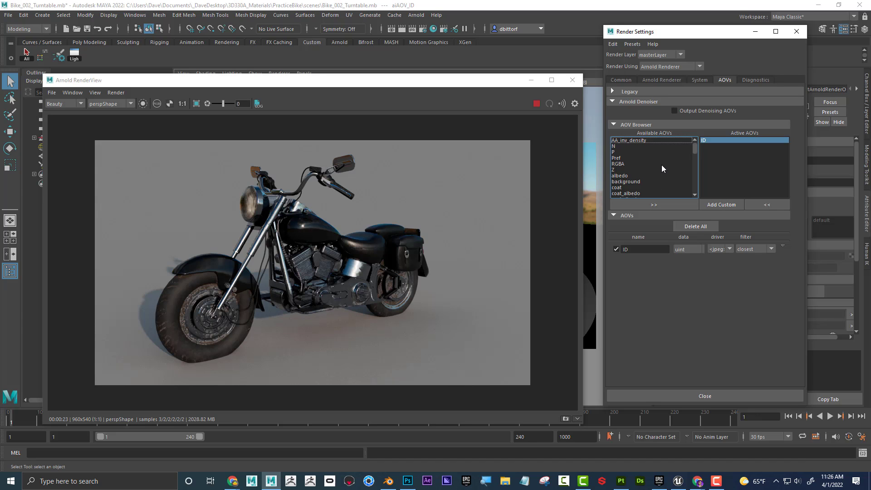
scroll(662, 165, down, 10)
scroll(661, 165, up, 10)
scroll(661, 170, down, 3)
scroll(661, 170, up, 3)
drag(400, 84, 407, 89)
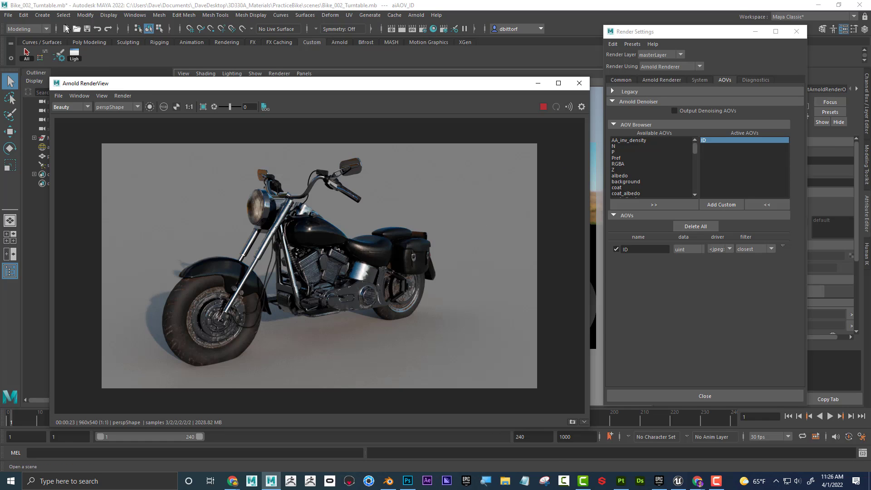
- Switch the menu set from Modeling to Rendering and show the Render menu's commands
click(40, 29)
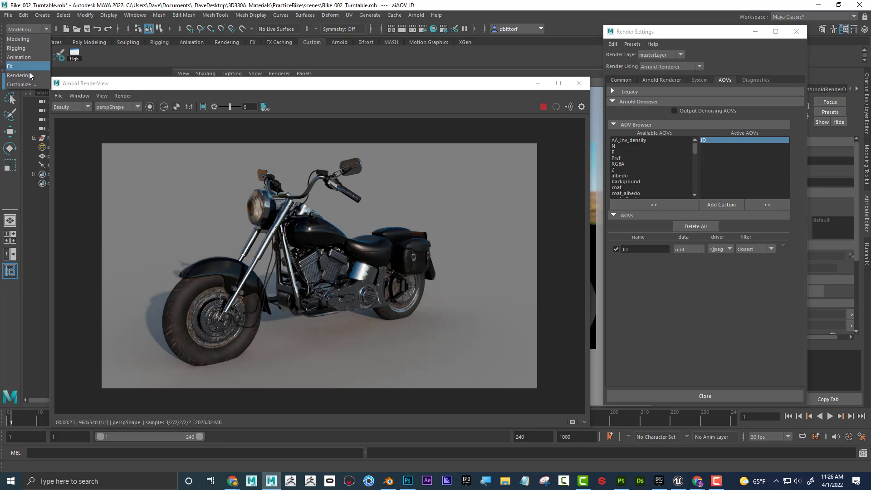
click(29, 74)
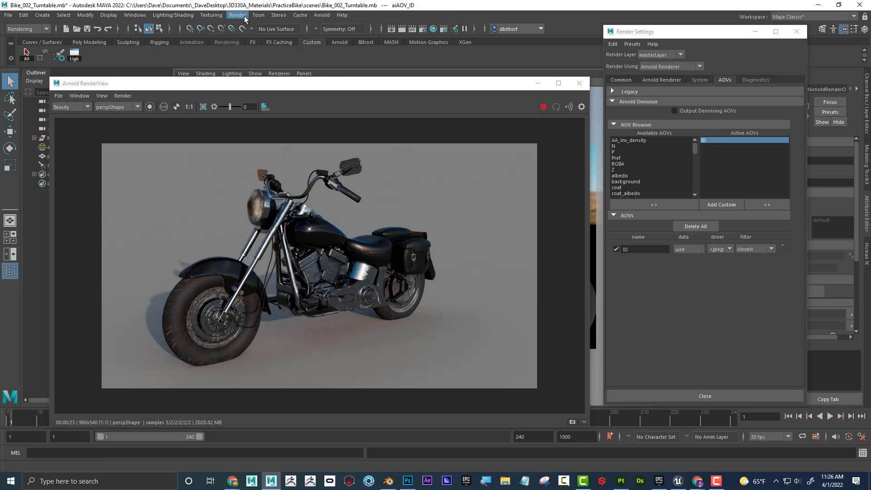
click(245, 18)
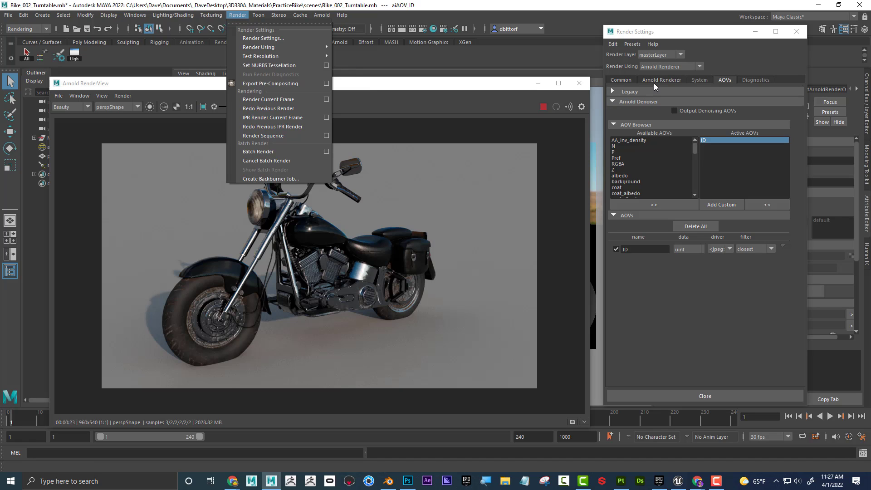
- On the Common tab of Render Settings, replace the 'Spin' file name prefix with 'Bike'
click(620, 80)
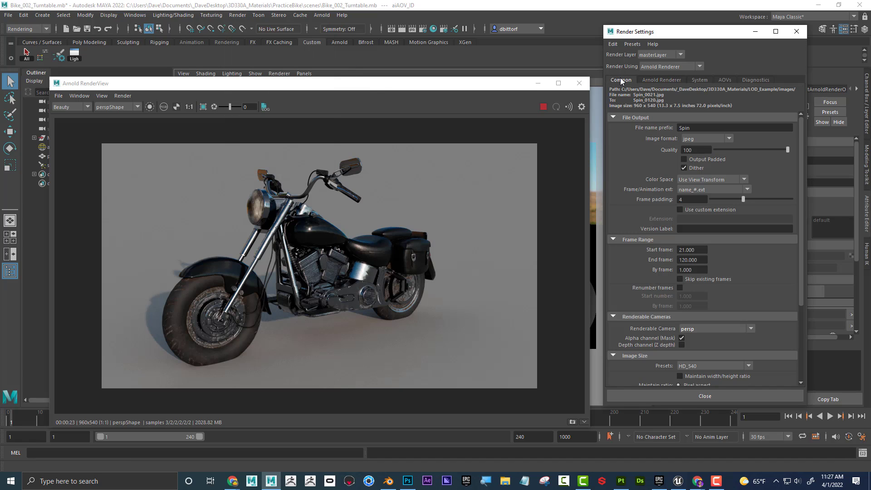
click(690, 127)
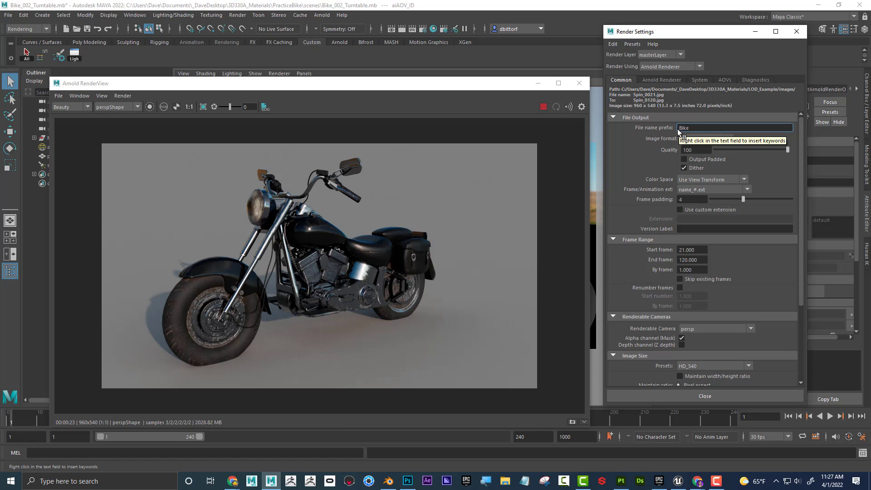
- Append '_' and the <RenderPass> keyword so the prefix reads Bike_<RenderPass>
text(_)
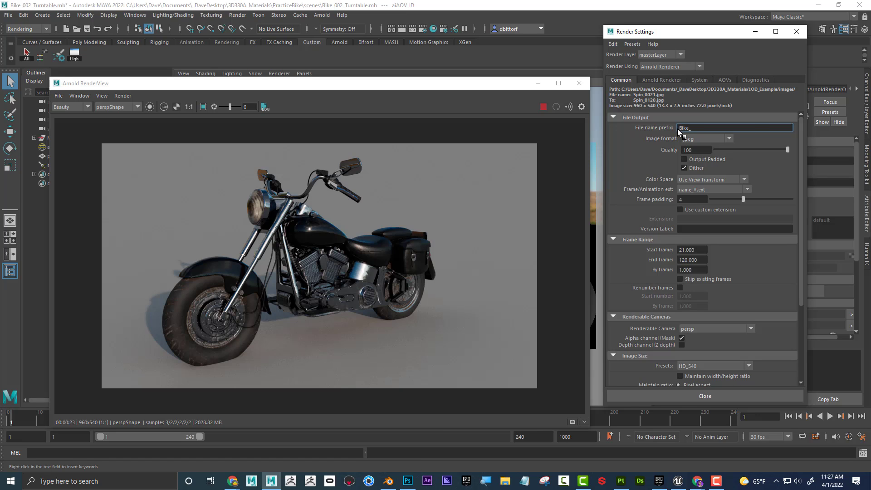
right_click(693, 128)
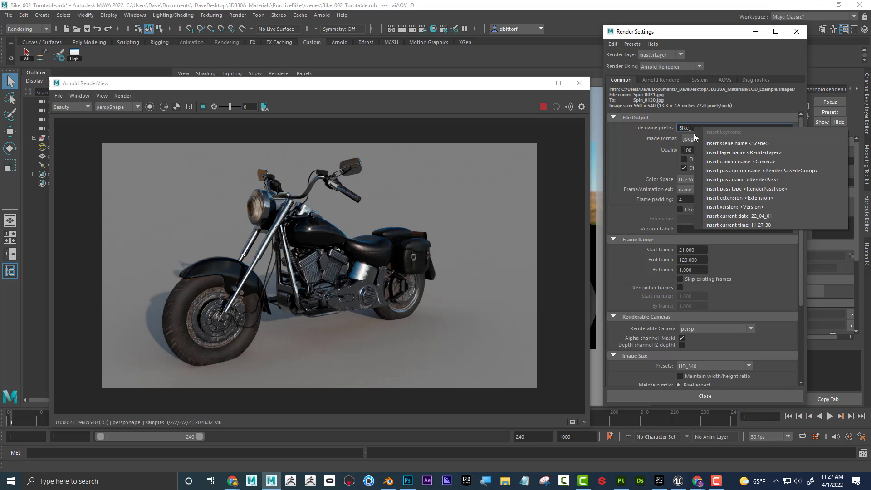
click(753, 180)
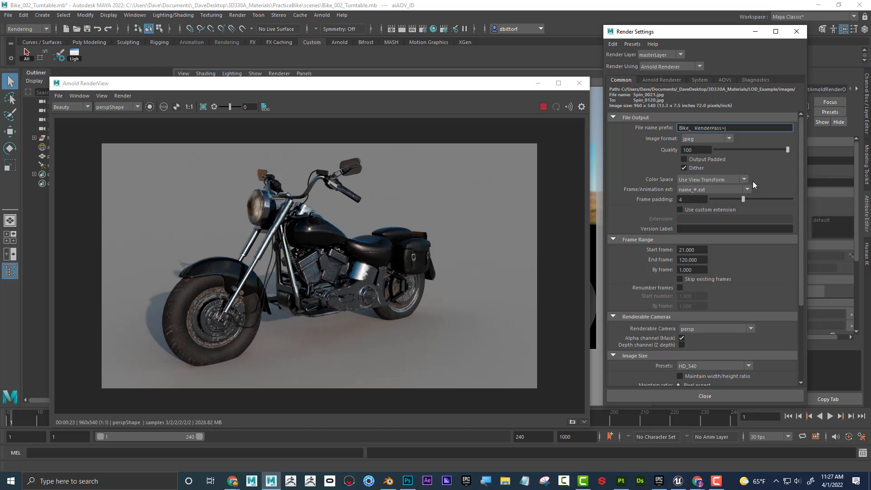